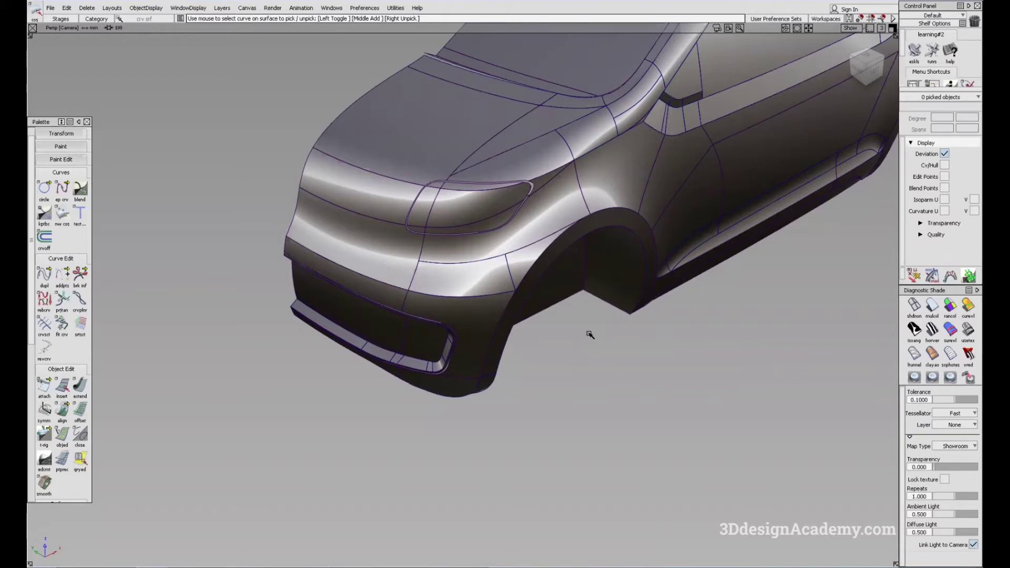
Expand the Quality display settings and draw a two-point curve in the empty area ahead of the car's nose in the left view
left_click(922, 235)
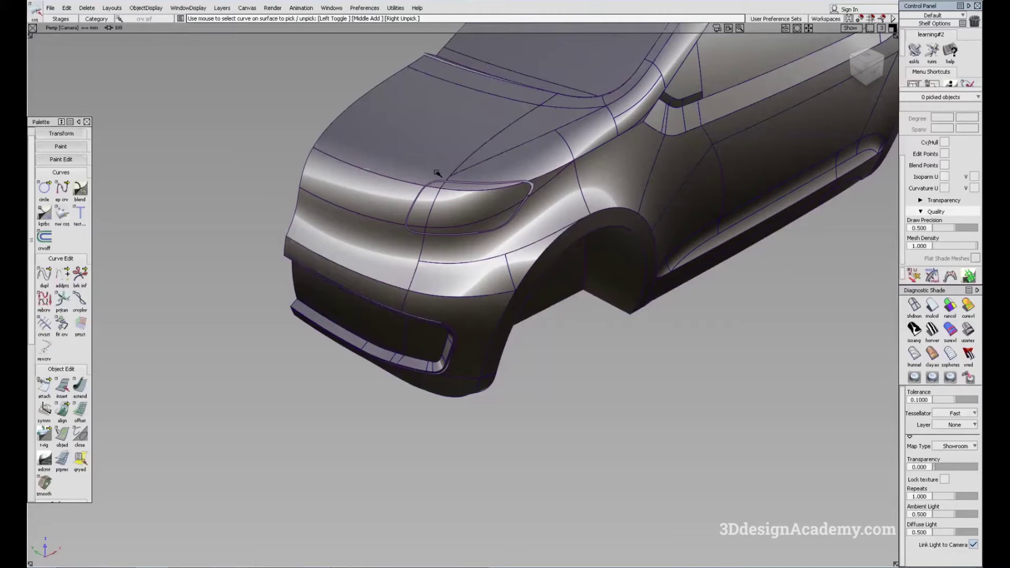
key("F6")
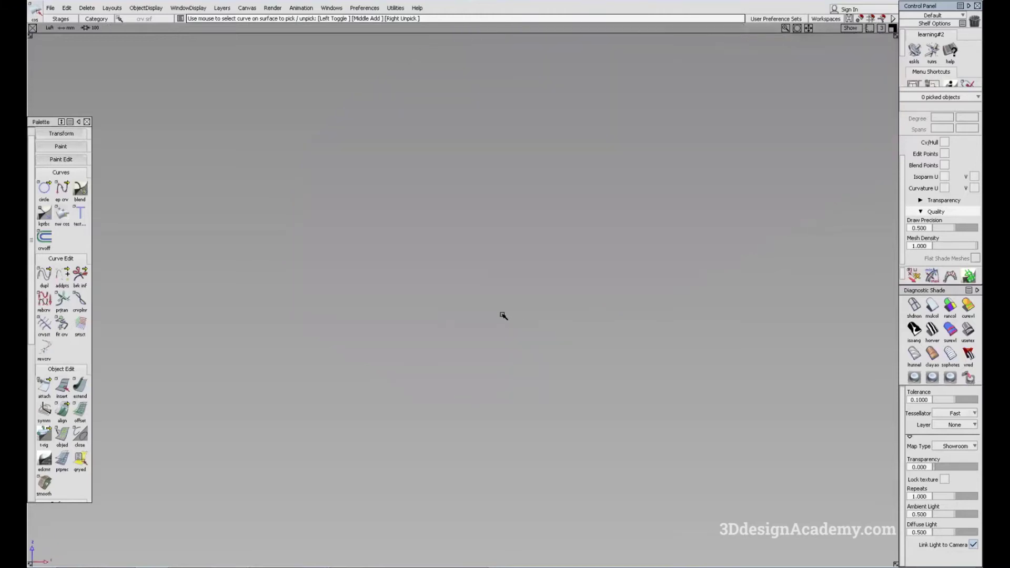
right_click_drag(514, 291, 369, 322, "alt+shift")
middle_click_drag(504, 272, 475, 293, "alt+shift")
right_click_drag(489, 278, 356, 354, "alt+shift")
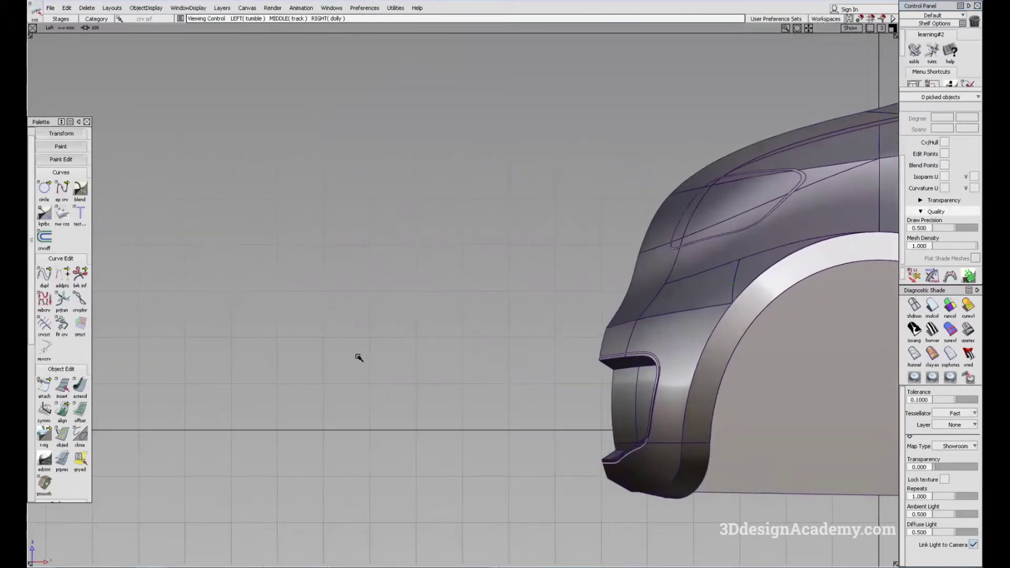
left_click(62, 194)
left_click(284, 284)
left_click(467, 216)
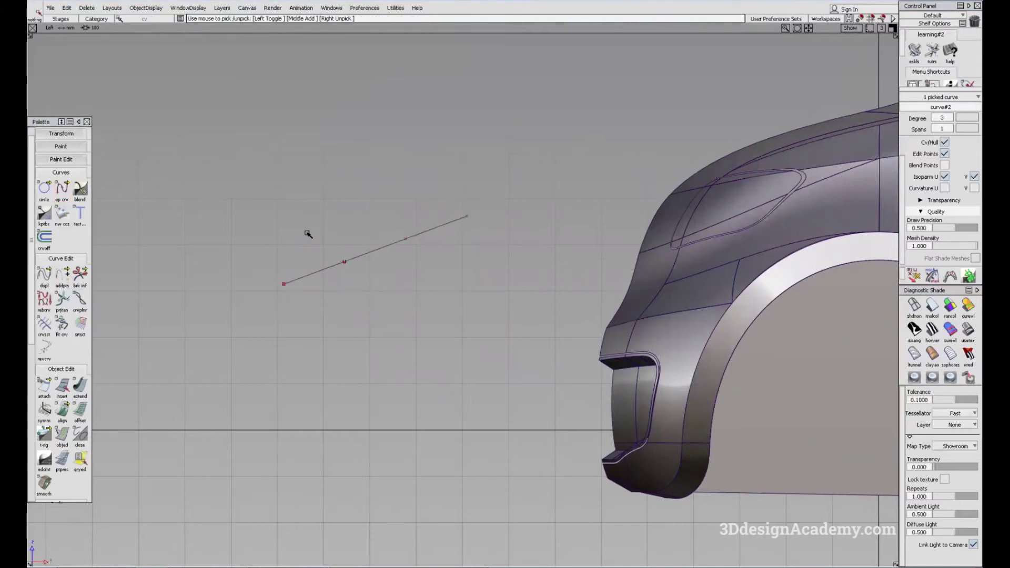
Bend the straight curve into an arch by moving its control points
left_click_drag(309, 219, 418, 290)
middle_click_drag(418, 291, 445, 303, "ctrl+shift")
left_click_drag(446, 303, 409, 286)
left_click_drag(398, 313, 372, 230, "ctrl+shift")
left_click(368, 230, "alt+shift")
right_click_drag(368, 230, 474, 216, "alt+shift")
middle_click_drag(226, 291, 307, 266, "alt+shift")
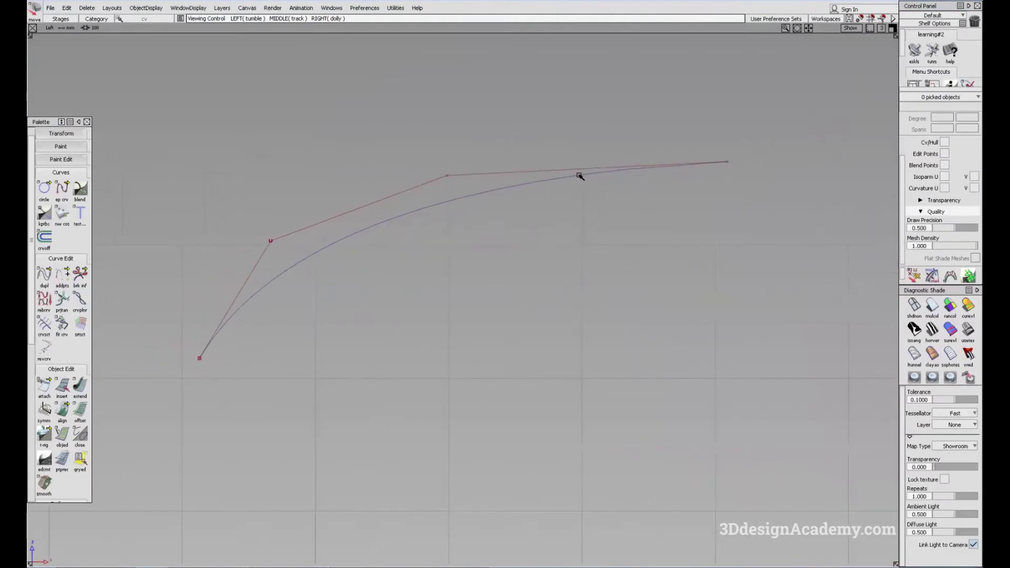
Examine how smoothly the arched curve and the car's surface lines are drawn at different zoom levels
middle_click_drag(463, 223, 496, 215, "alt+shift")
right_click_drag(477, 196, 597, 197, "alt+shift")
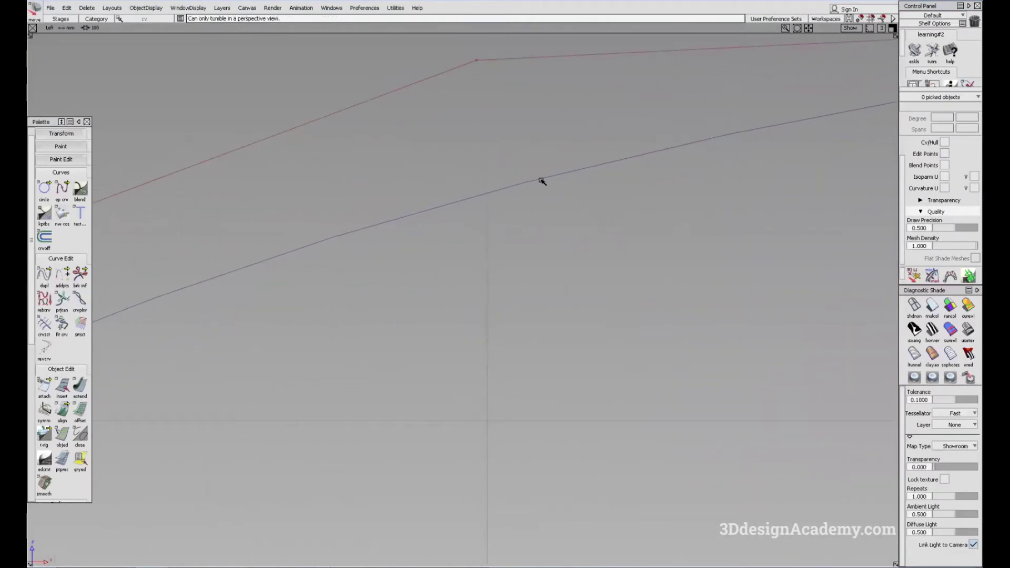
right_click_drag(724, 163, 620, 225, "alt+shift")
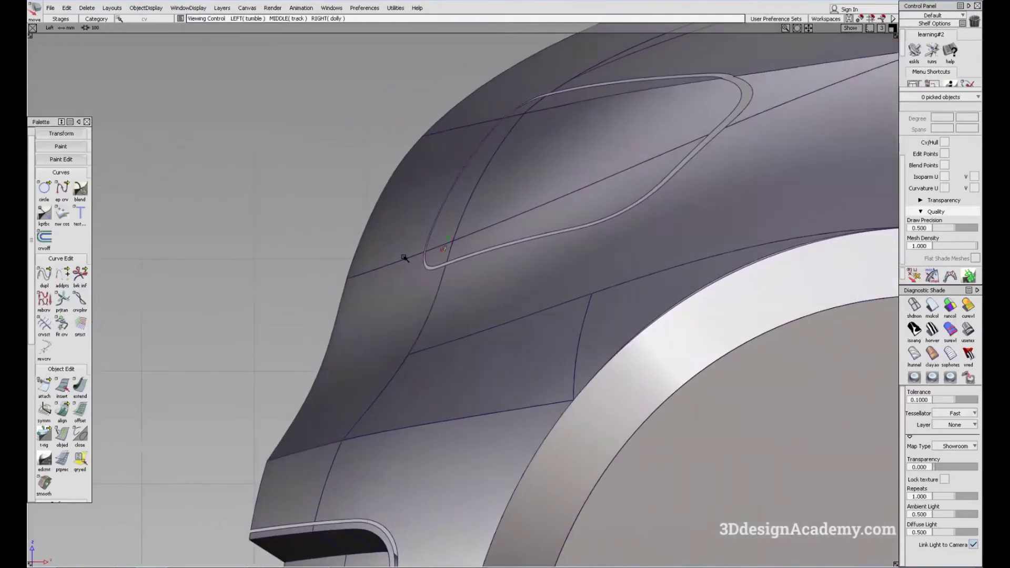
right_click_drag(404, 258, 424, 224, "alt+shift")
middle_click_drag(468, 234, 419, 147, "alt+shift")
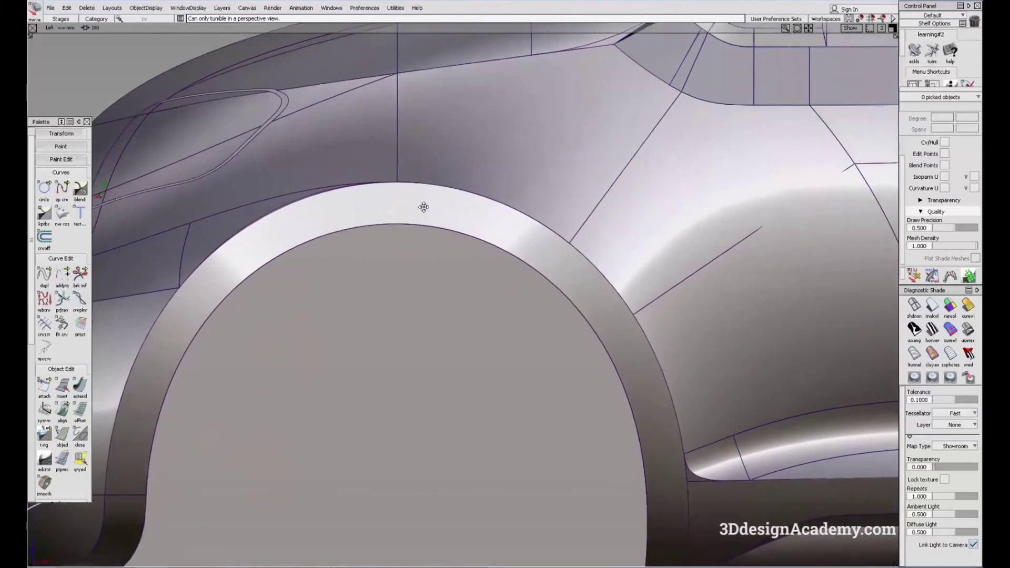
middle_click_drag(424, 208, 315, 188, "alt+shift")
middle_click_drag(158, 213, 886, 238, "alt+shift")
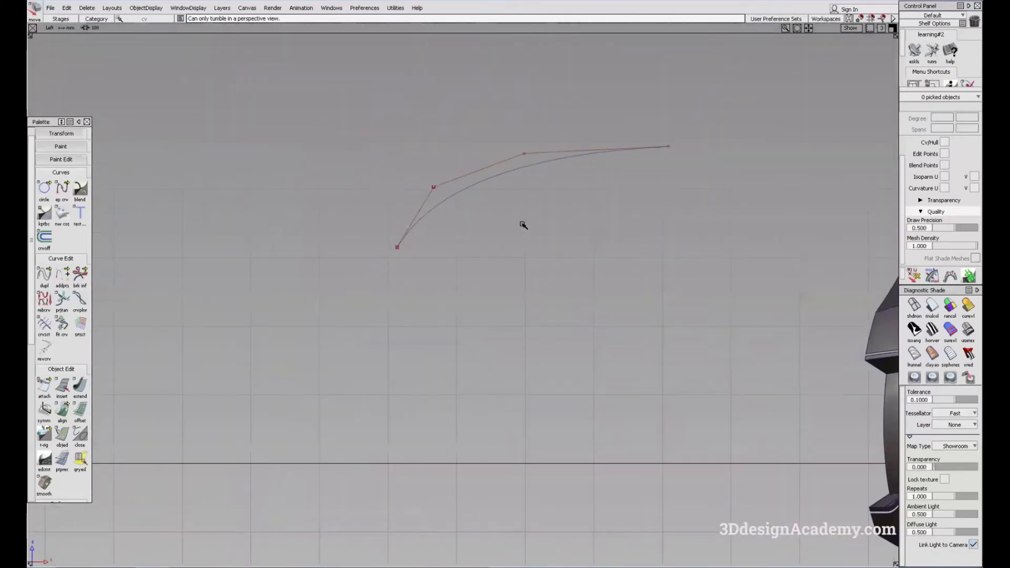
right_click_drag(500, 175, 757, 153, "alt+shift")
right_click_drag(595, 201, 660, 173, "alt+shift")
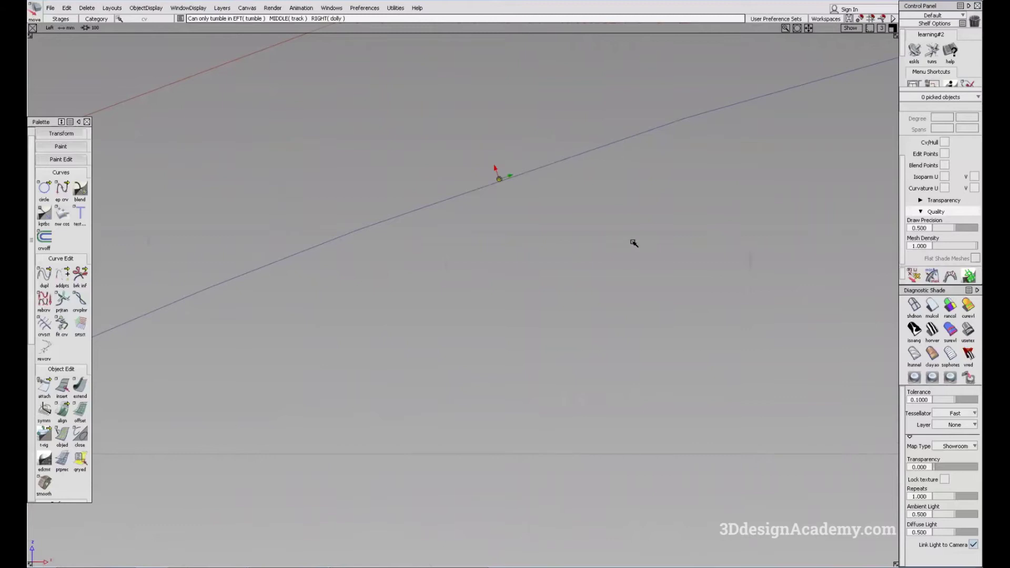
left_click_drag(633, 243, 654, 247, "alt+shift")
left_click(654, 247, "alt+shift")
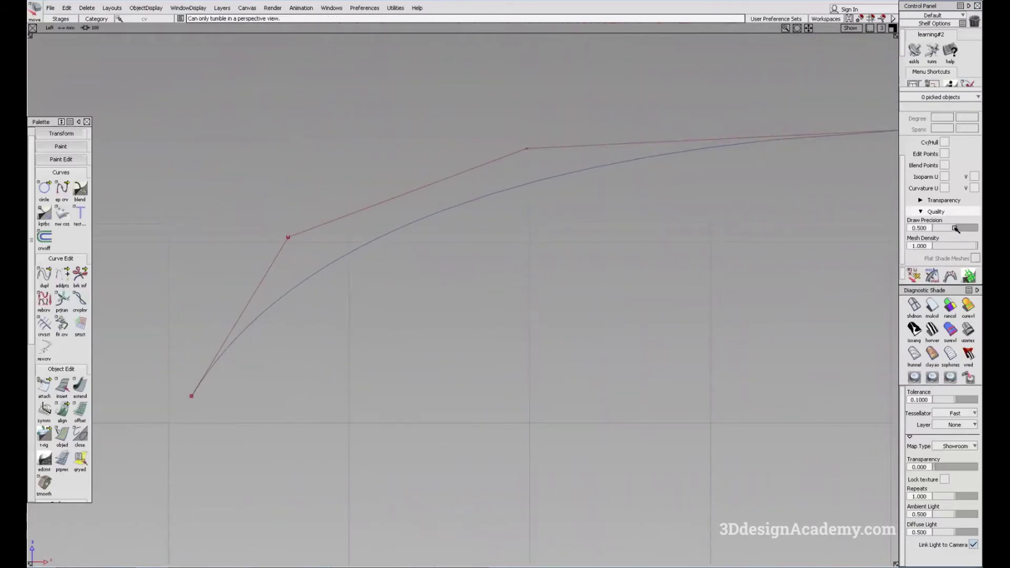
Set Draw Precision to 0.000 and check how the arched curve is drawn
left_click_drag(955, 228, 920, 234)
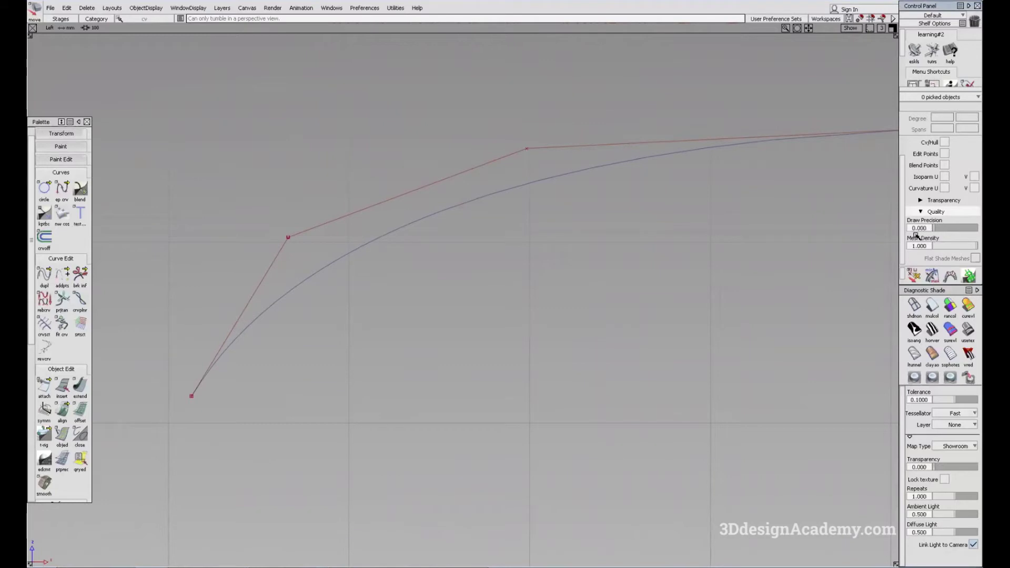
left_click_drag(570, 249, 487, 287, "alt+shift")
middle_click_drag(487, 287, 278, 322, "alt+shift")
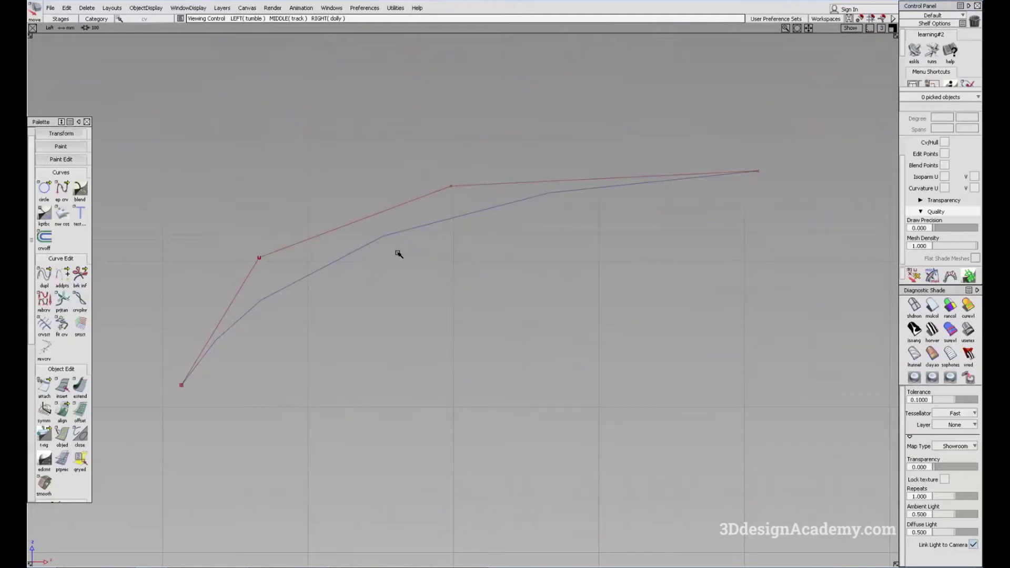
left_click_drag(550, 195, 579, 189, "alt+shift")
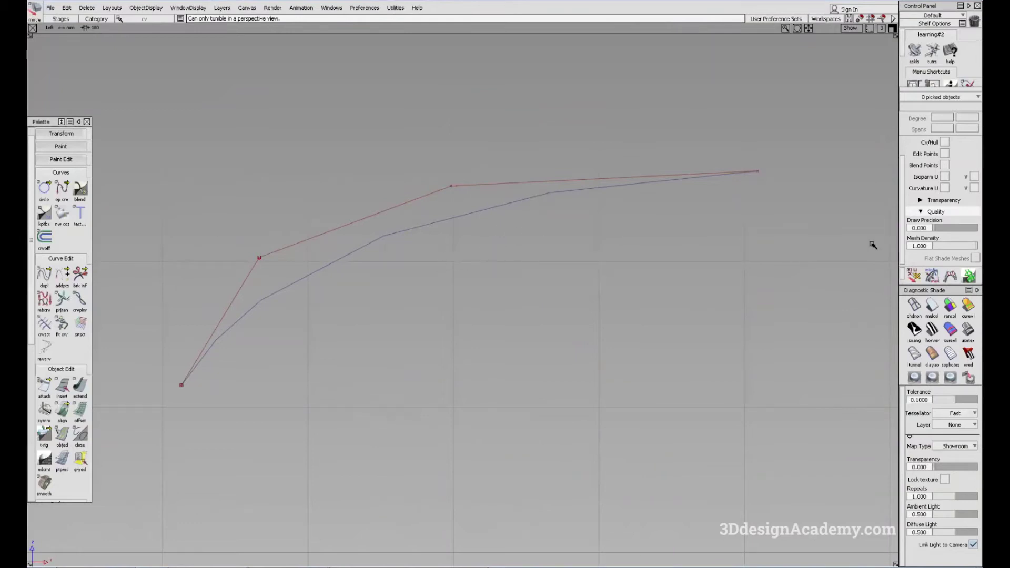
Set Draw Precision to 0.500, raise it to 1.000 and compare the smoothness of the arched curve
left_click(954, 229)
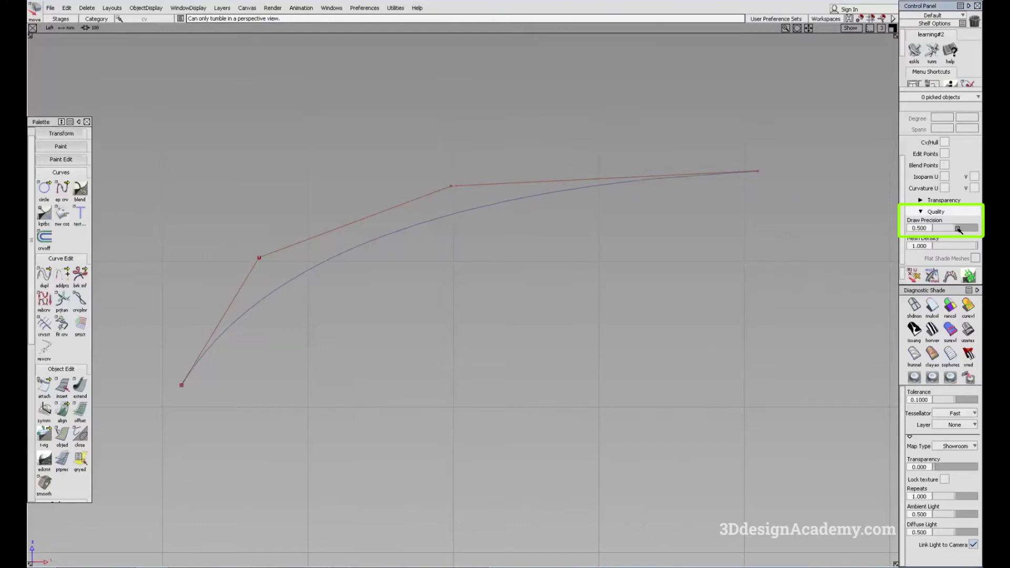
left_click_drag(958, 230, 976, 228)
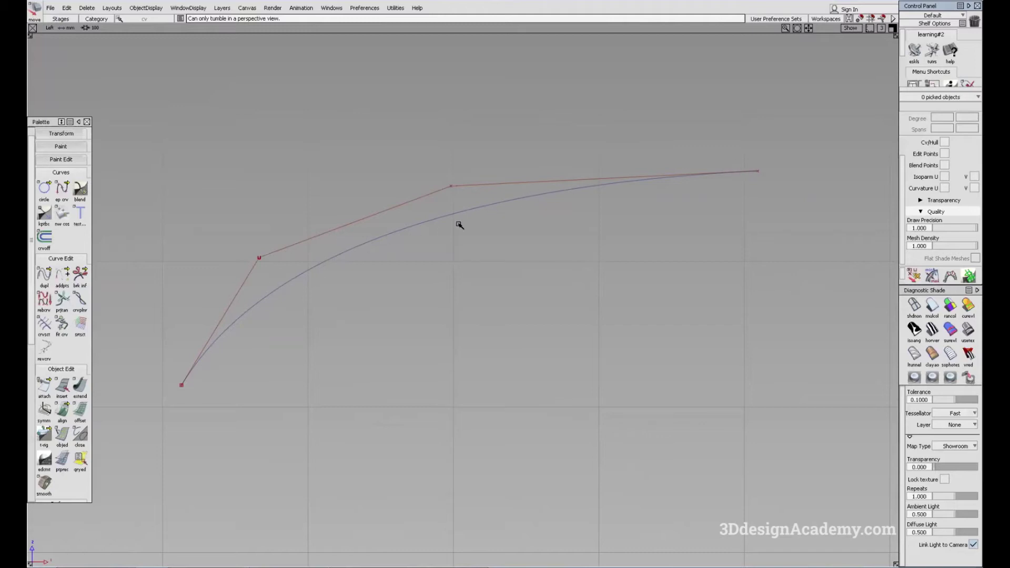
middle_click_drag(499, 233, 495, 250, "alt+shift")
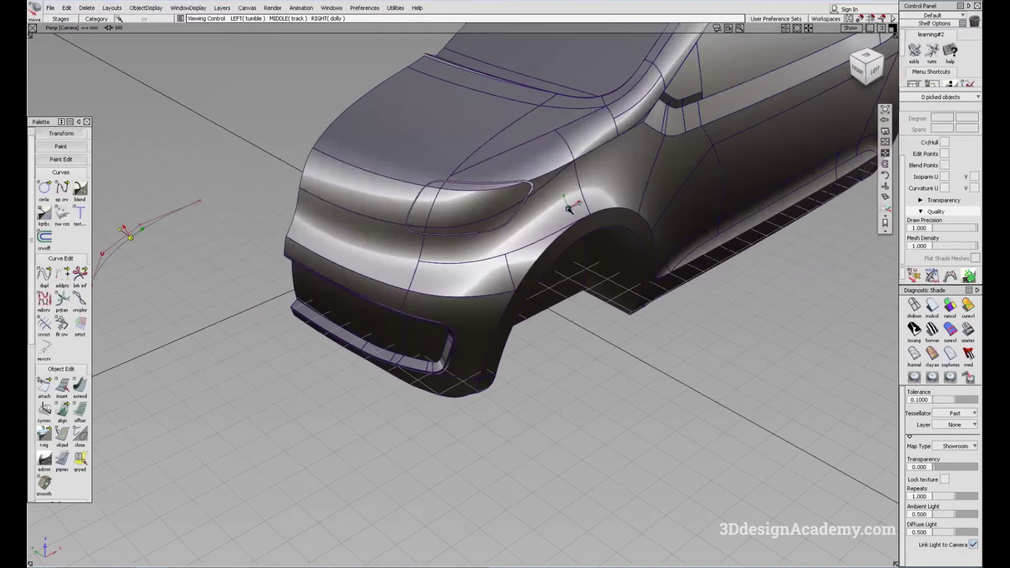
Compare the car's lines in the perspective view at a Draw Precision of 0.500, and set the value to 1.000
mouse_move(561, 242)
left_mouse_down("alt+shift")
mouse_move(575, 260)
mouse_move(626, 242)
left_mouse_up("alt+shift")
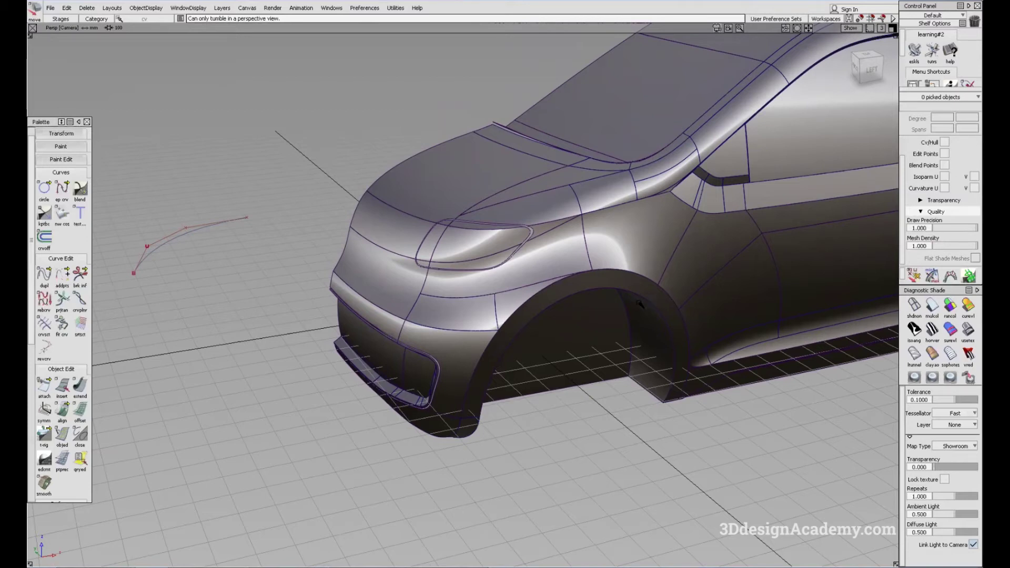
left_click(956, 230)
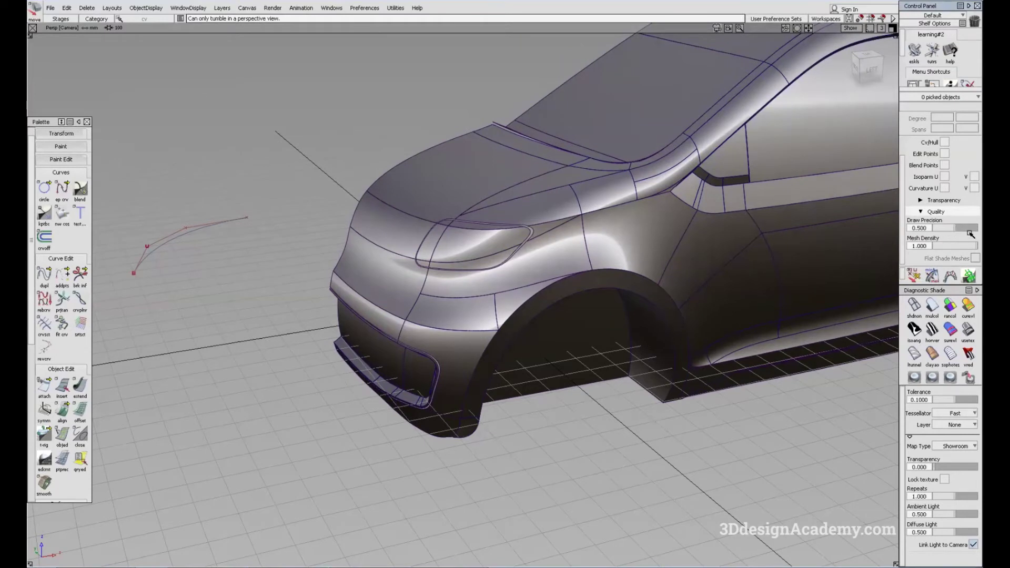
left_click_drag(473, 284, 458, 298, "alt+shift")
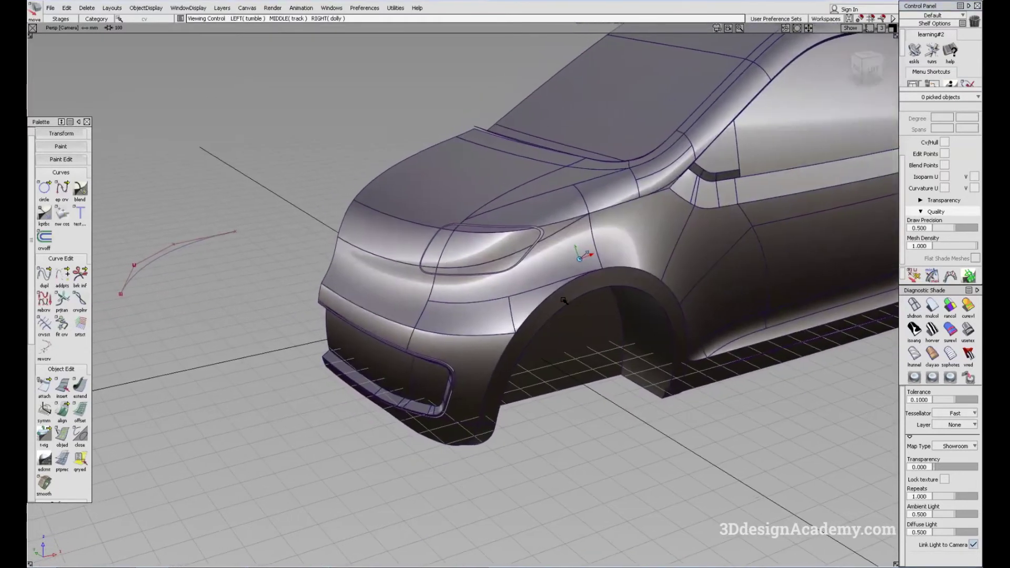
left_click_drag(564, 300, 473, 272, "alt+shift")
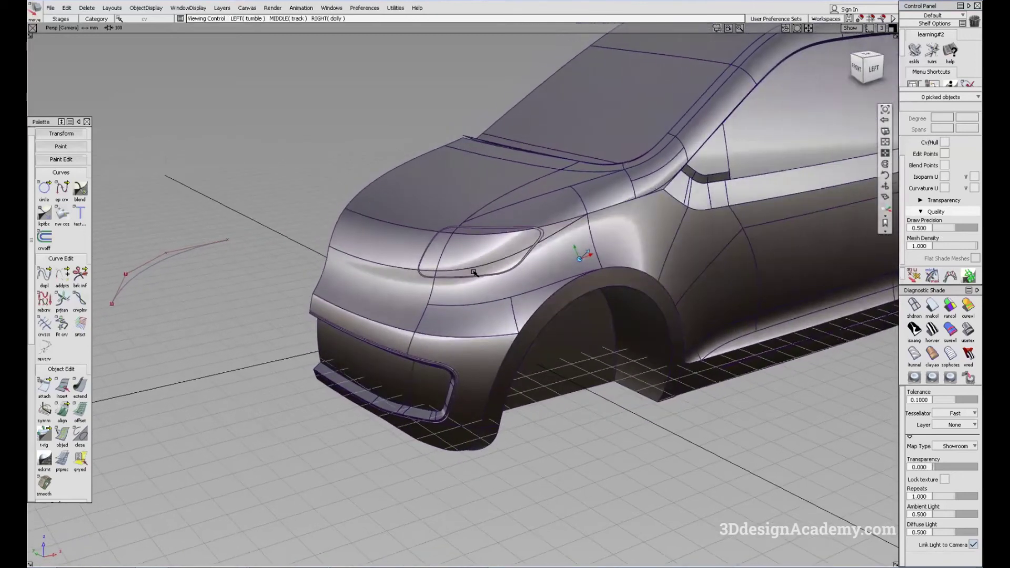
middle_click_drag(681, 240, 651, 254, "alt+shift")
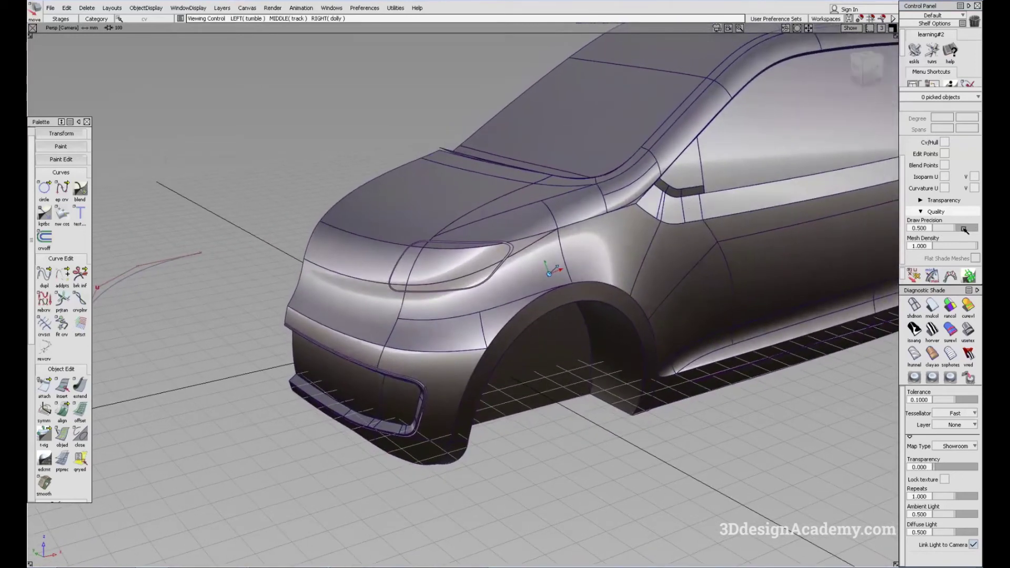
left_click_drag(964, 229, 971, 230)
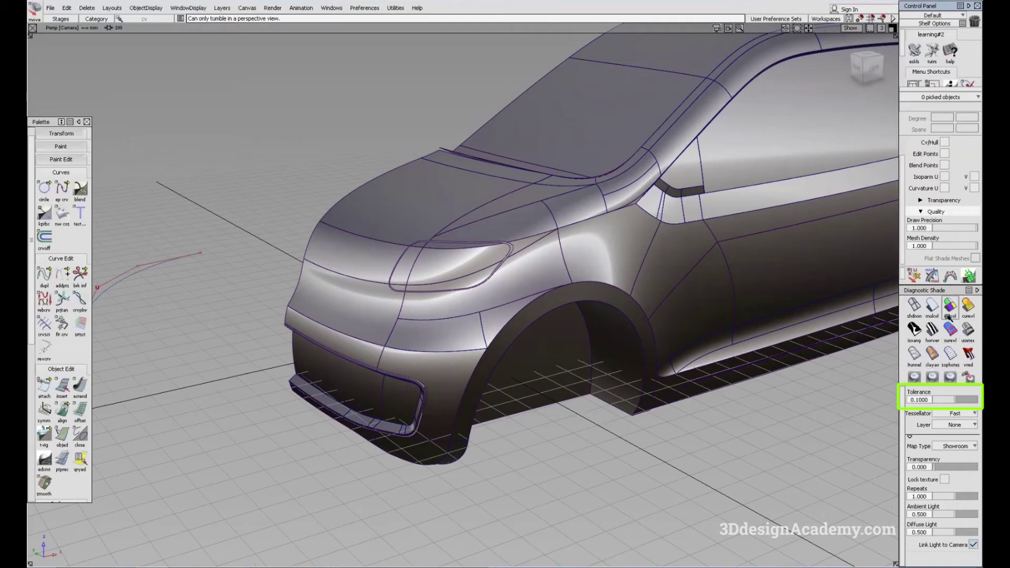
Try the multi-color diagnostic shading on the car and restore the texture shading with the Showroom map
left_click(932, 306)
left_click_drag(462, 354, 428, 356, "alt+shift")
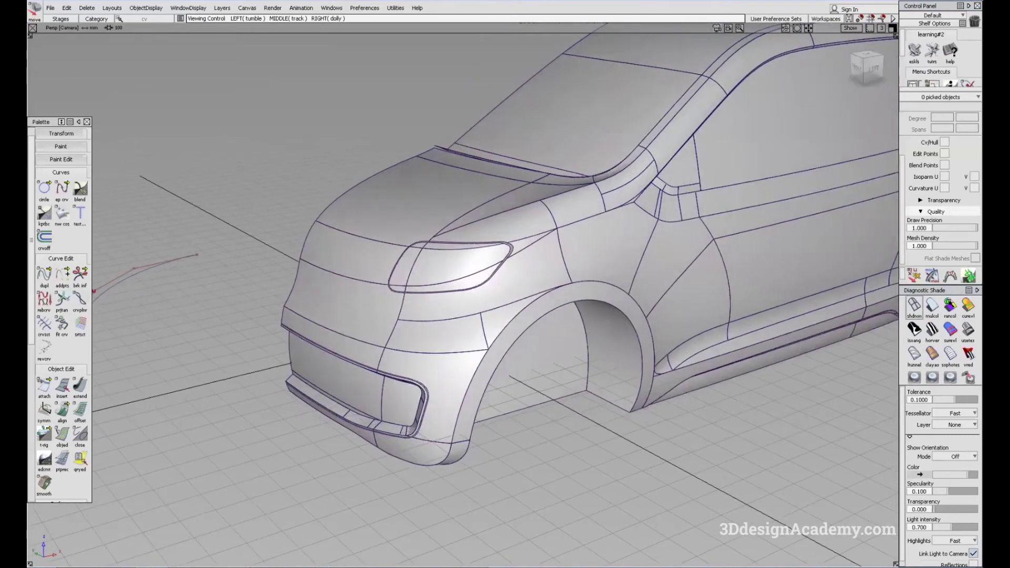
left_click(968, 331)
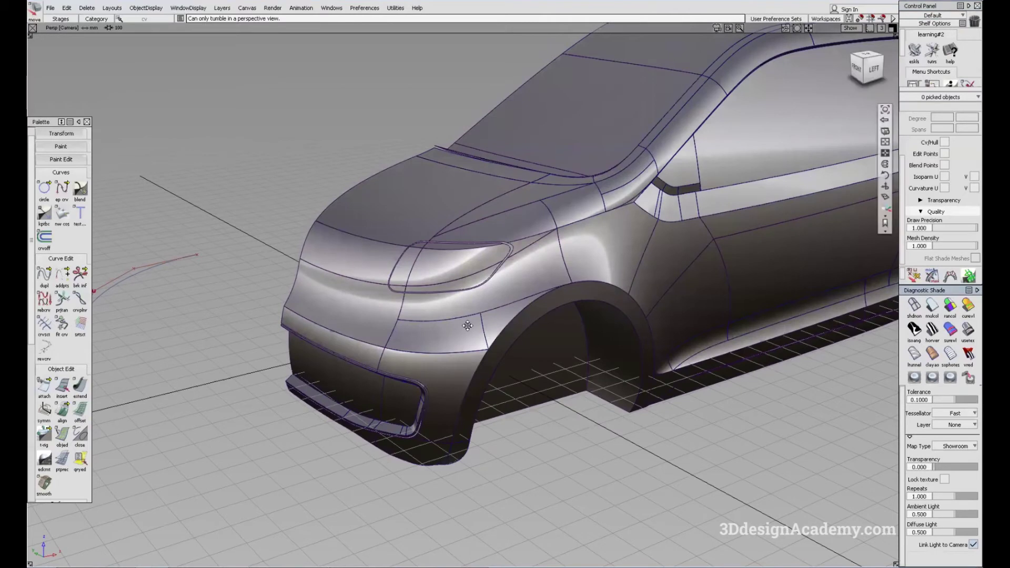
Hide the model's curves and surface lines so that only the shaded surfaces of the front end are displayed
middle_click_drag(466, 326, 515, 309, "alt+shift")
left_click_drag(514, 309, 521, 315, "alt+shift")
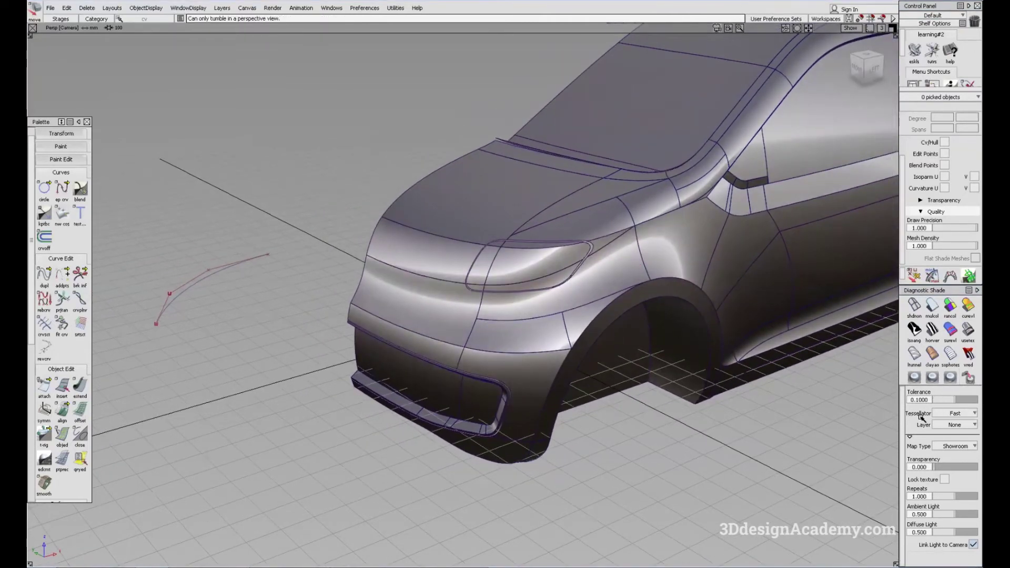
left_click_drag(478, 352, 534, 404, "alt+shift")
right_click_drag(534, 404, 481, 361, "ctrl+shift")
right_click_drag(481, 360, 527, 351, "alt+shift")
left_click_drag(527, 351, 528, 371, "alt+shift")
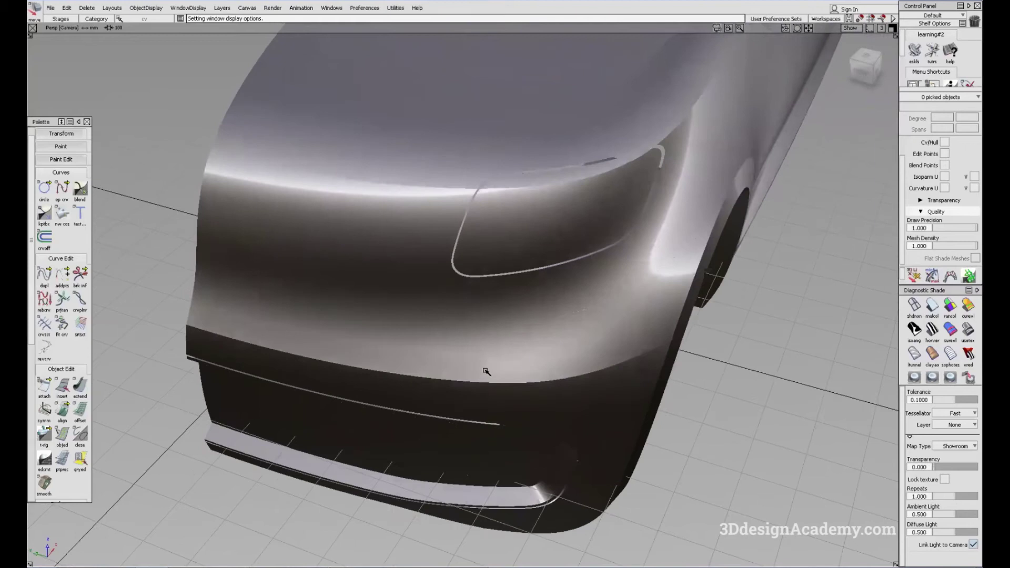
Examine the reflections on the front bumper corner and around the headlight at the 0.1000 shading tolerance from varying angles
left_click_drag(530, 356, 556, 345, "alt+shift")
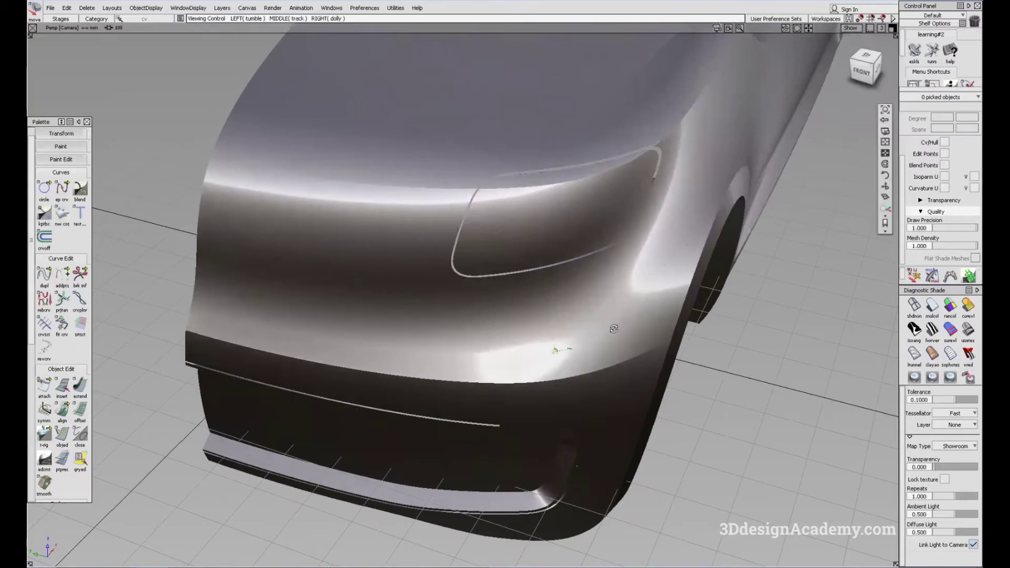
left_click_drag(557, 358, 609, 347, "alt+shift")
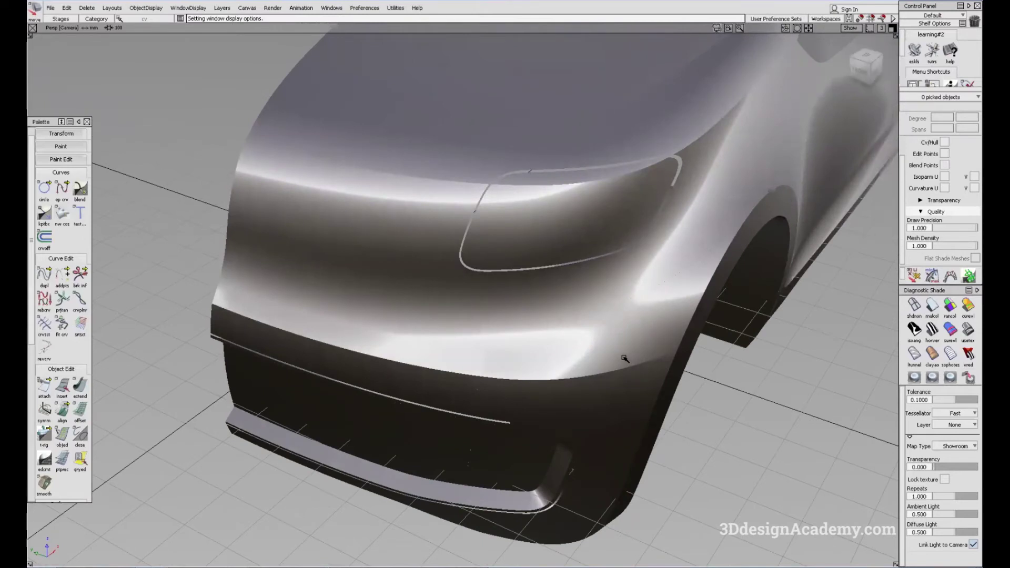
mouse_move(609, 356)
left_mouse_down("alt+shift")
mouse_move(564, 351)
mouse_move(568, 366)
mouse_move(546, 380)
left_mouse_up("alt+shift")
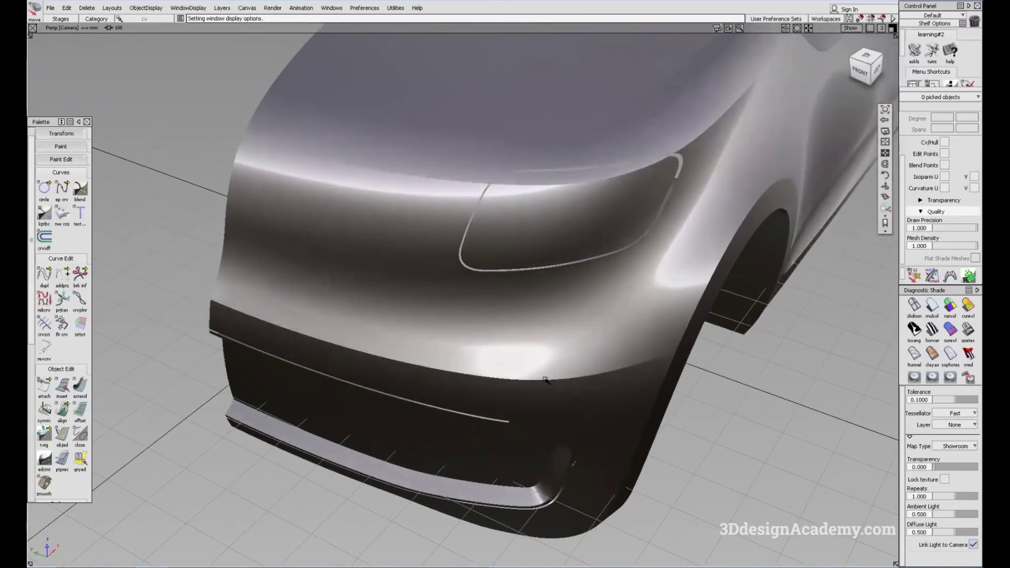
left_click_drag(541, 345, 583, 352, "alt+shift")
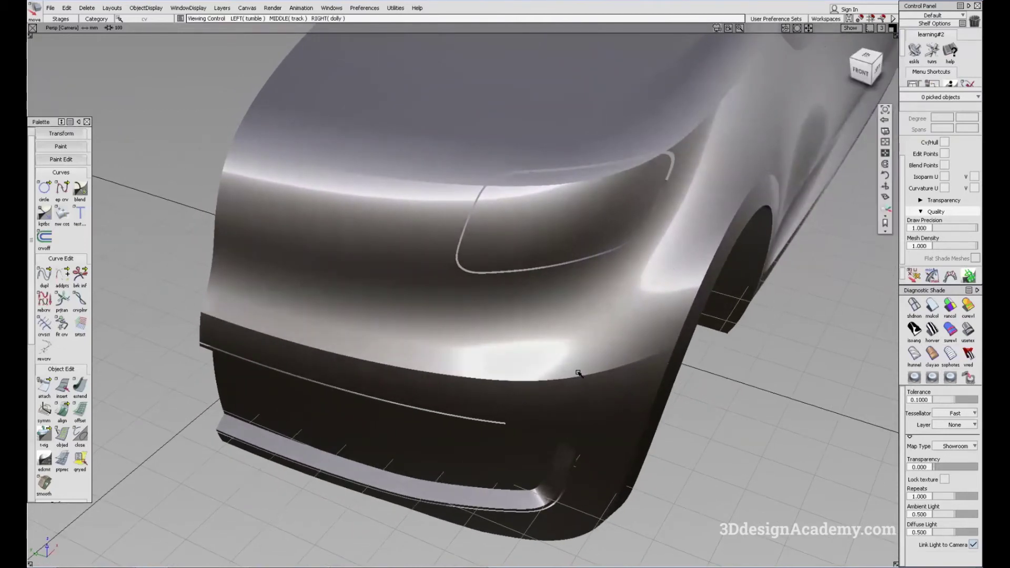
mouse_move(577, 374)
left_mouse_down("alt+shift")
mouse_move(659, 352)
mouse_move(570, 375)
left_mouse_up("alt+shift")
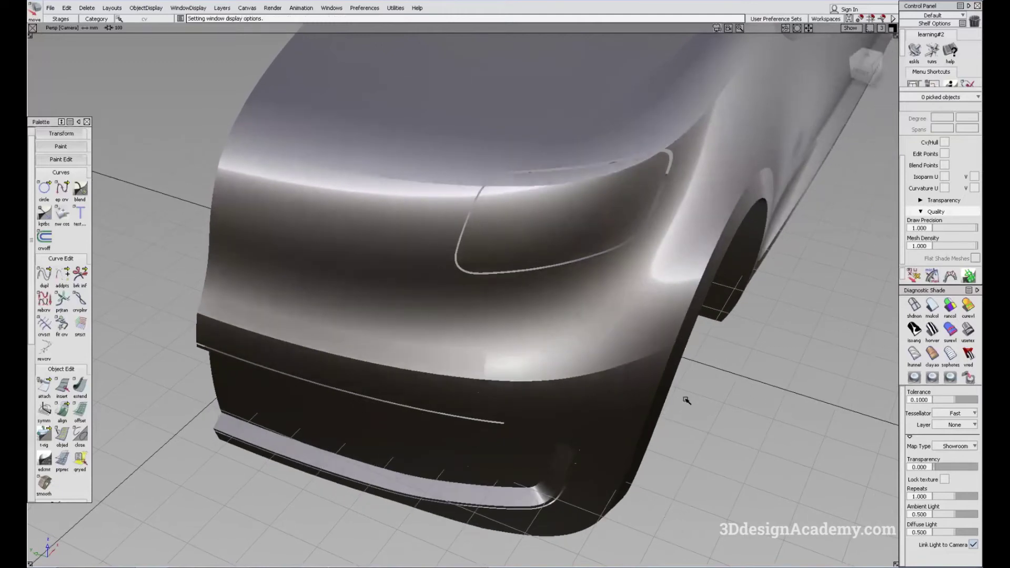
left_click_drag(686, 400, 566, 351, "alt+shift")
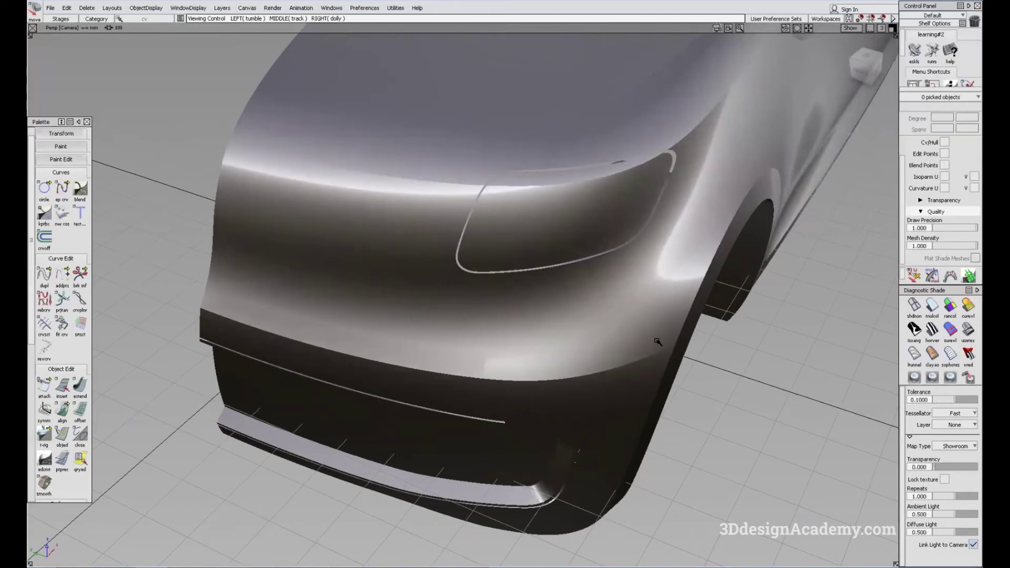
left_click_drag(563, 343, 576, 340, "alt+shift")
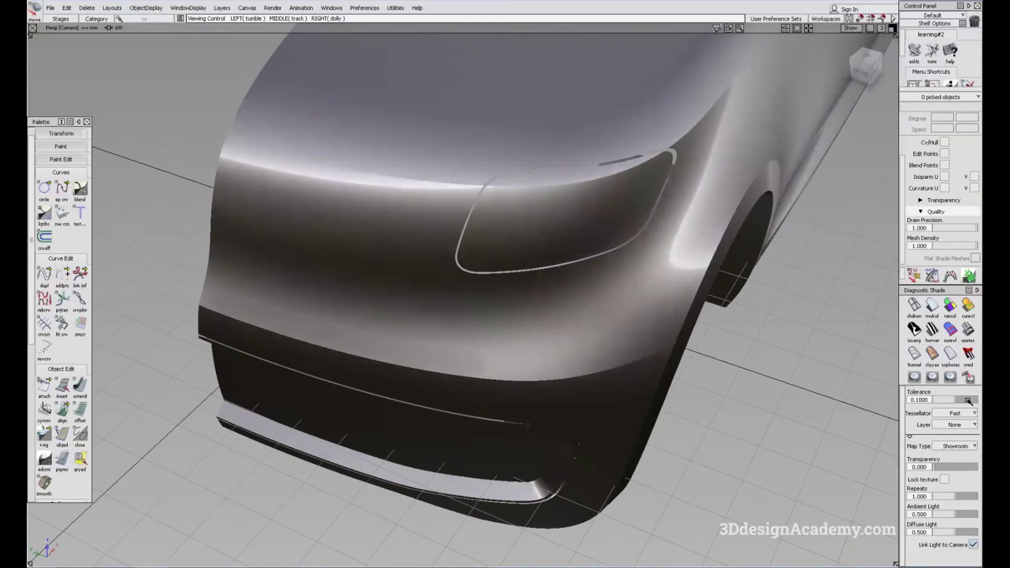
mouse_move(721, 389)
left_mouse_down("alt+shift")
mouse_move(723, 364)
mouse_move(532, 349)
mouse_move(522, 337)
mouse_move(551, 337)
mouse_move(535, 345)
left_mouse_up("alt+shift")
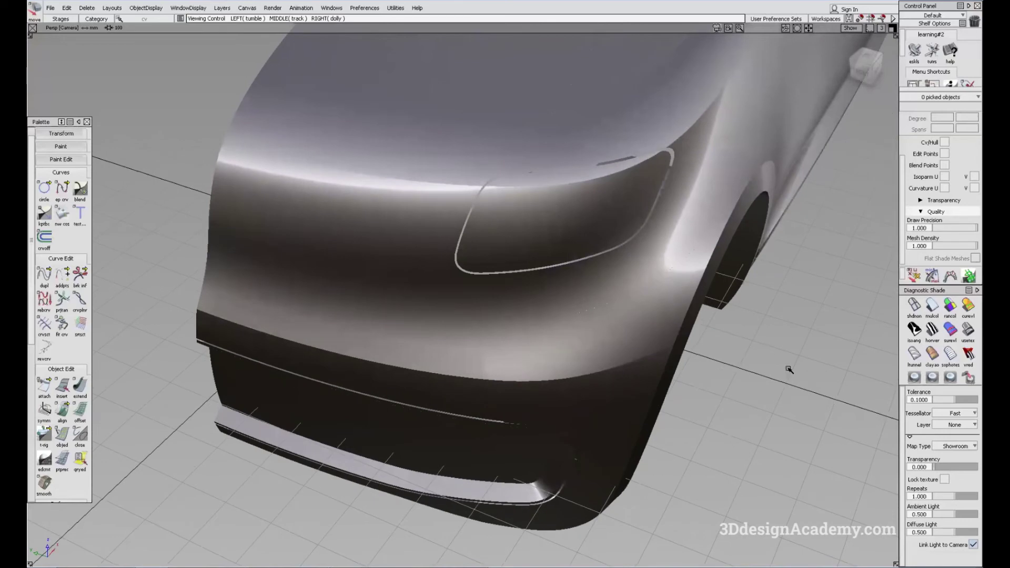
Raise the diagnostic shading tolerance to 1.0000 and redisplay the model's curves and surface lines on the car's front end
left_click_drag(929, 400, 973, 401)
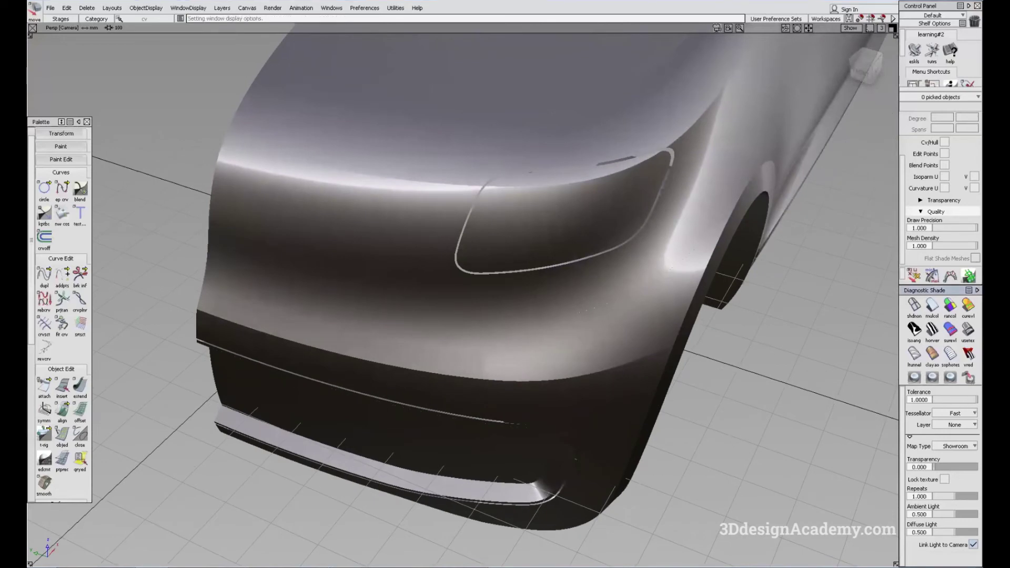
left_click_drag(541, 429, 581, 374, "alt+shift")
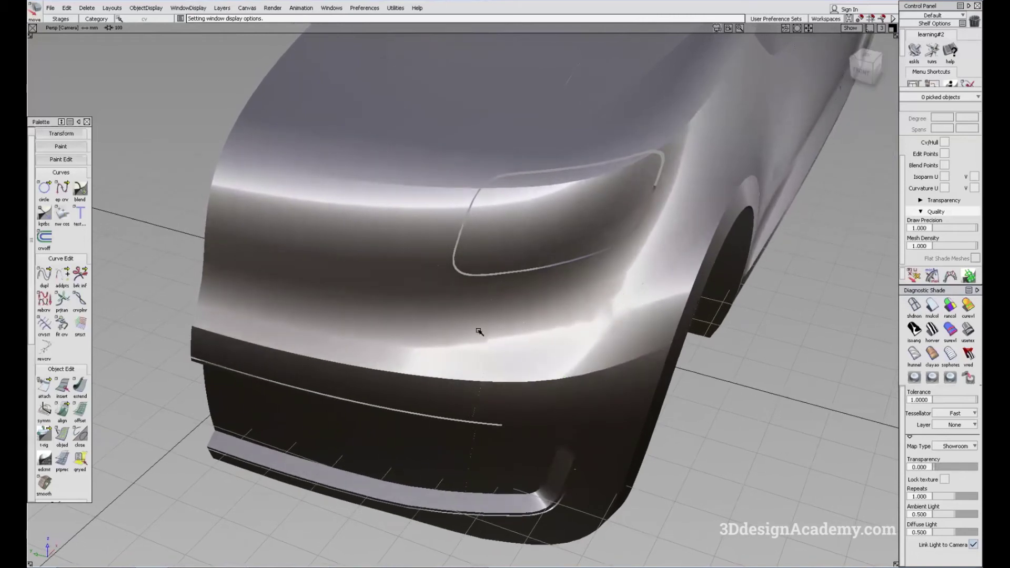
key("ctrl+m")
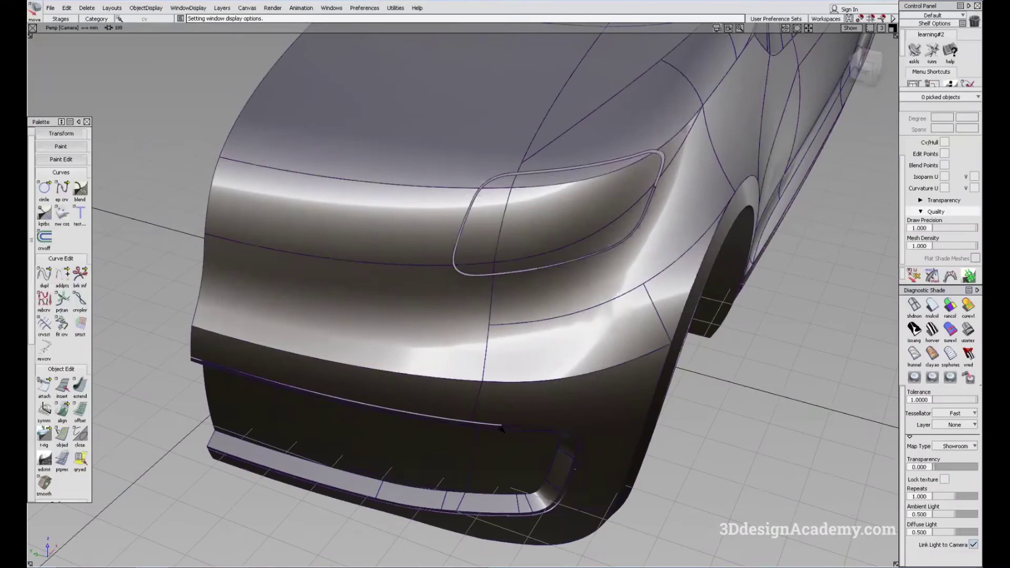
Check the surface continuity across the vertical surface boundary on the front bumper below the headlight
left_click_drag(500, 429, 493, 318, "ctrl+shift")
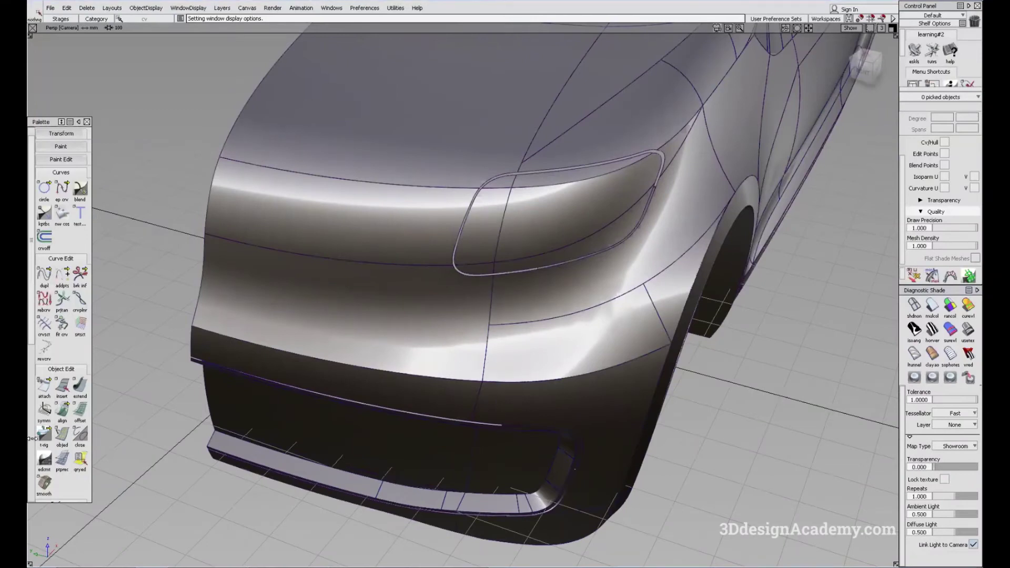
scroll(64, 440, "down", 10)
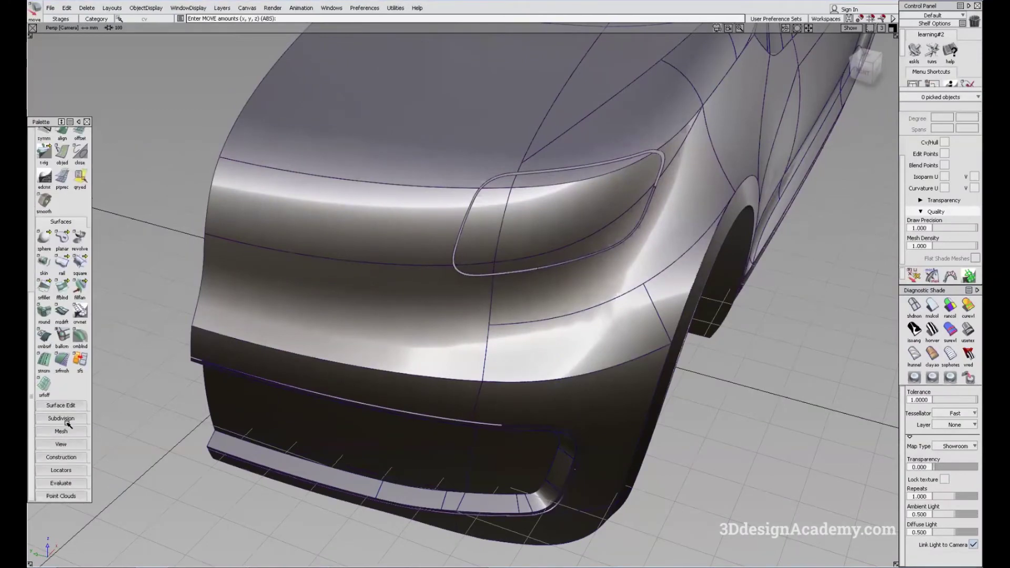
left_click(71, 406)
scroll(76, 415, "down", 4)
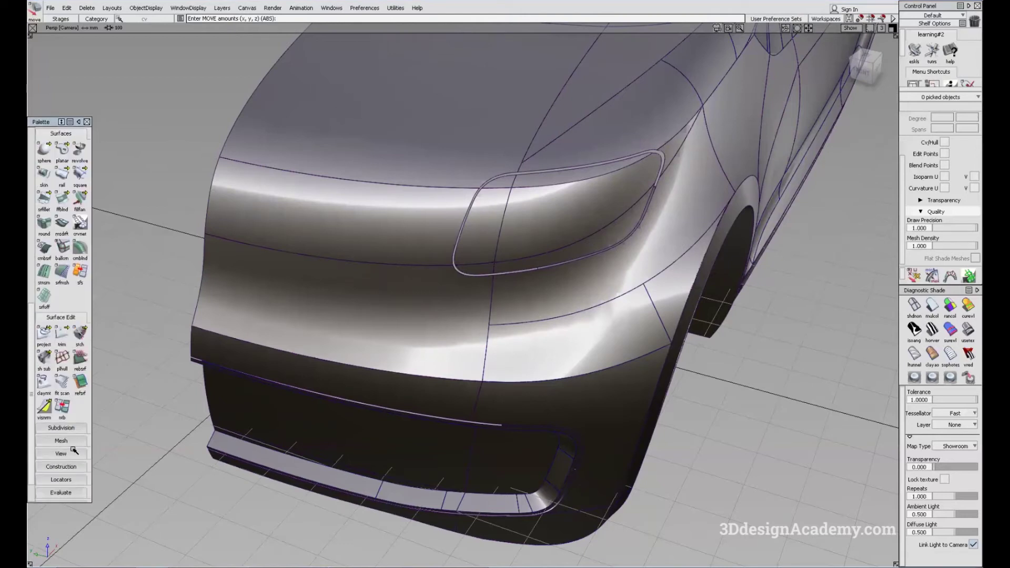
left_click(61, 318)
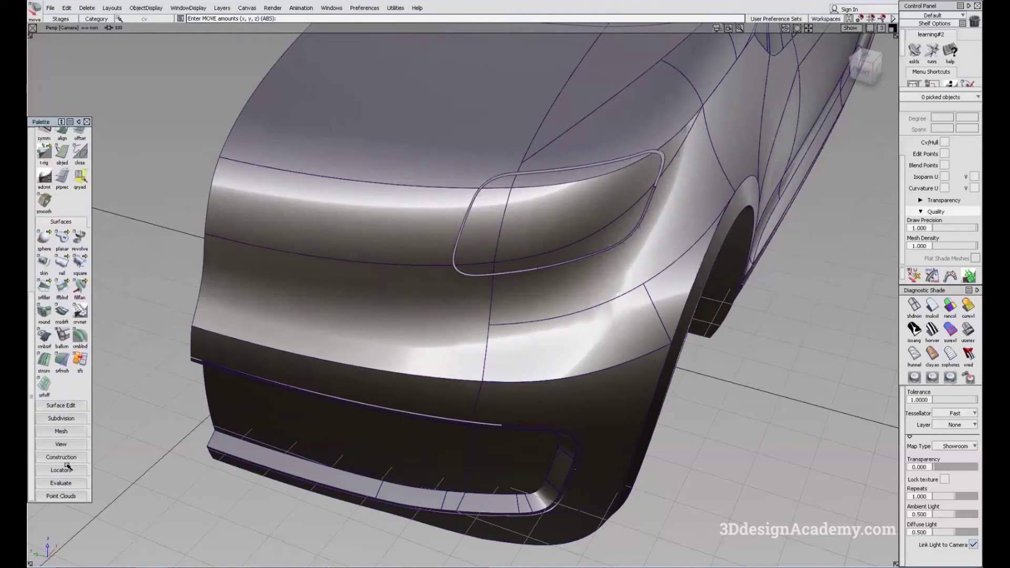
left_click(67, 482)
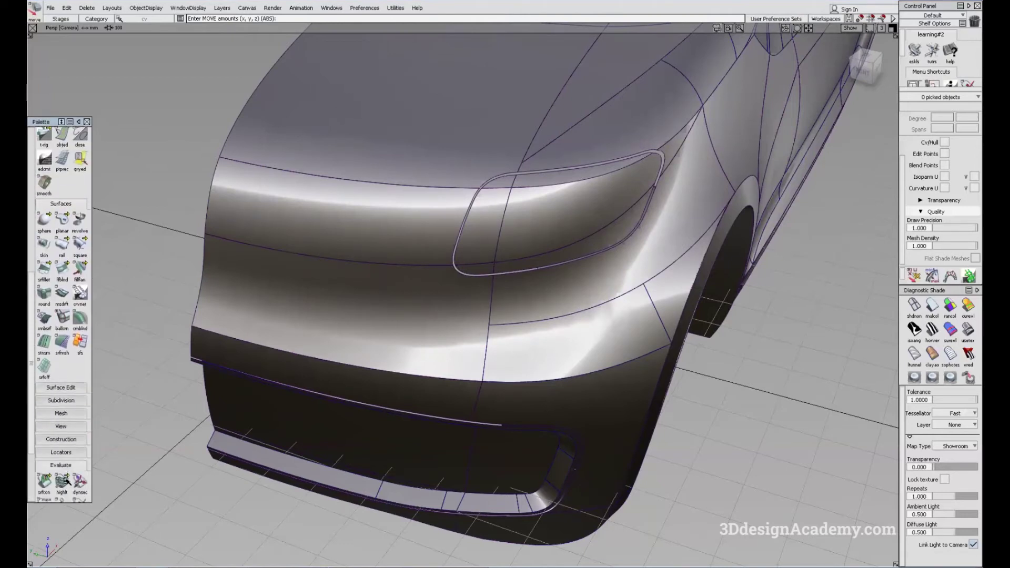
left_click(486, 353)
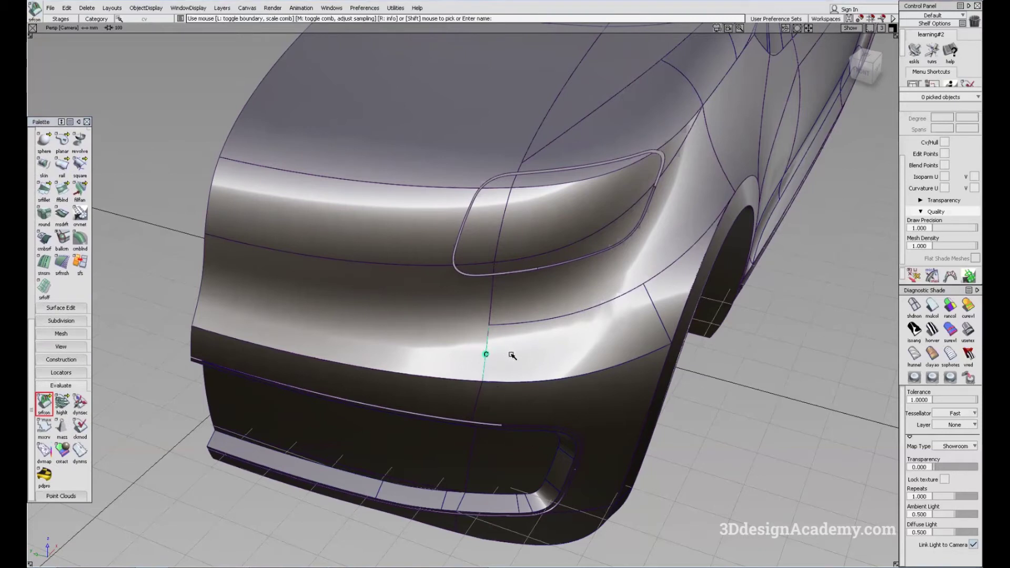
Hide the surface lines and examine the reflections on the bumper corner at the 1.0000 shading tolerance
right_click_drag(490, 342, 569, 383, "alt+shift")
key("alt+m")
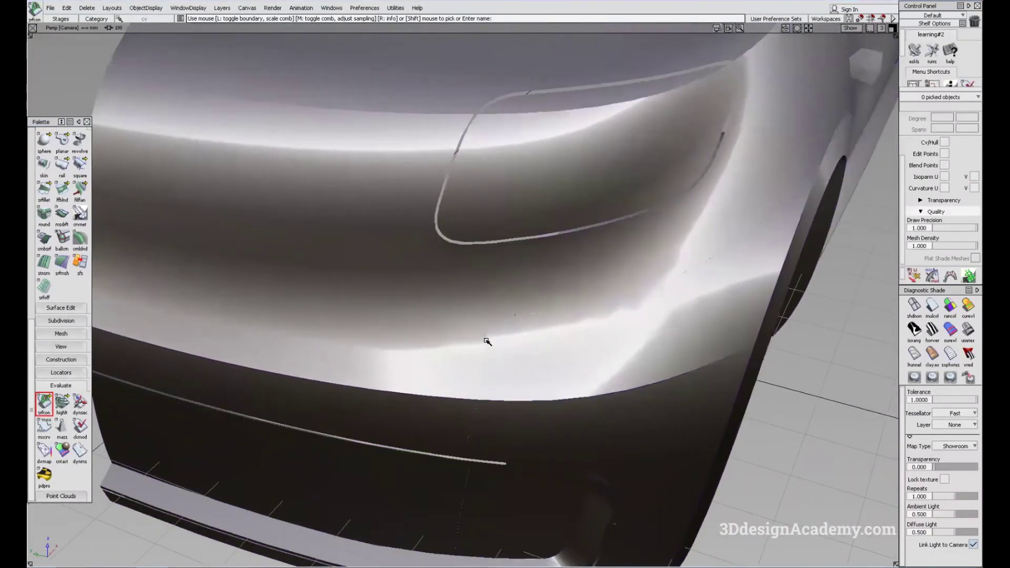
right_click_drag(658, 323, 652, 315, "alt+shift")
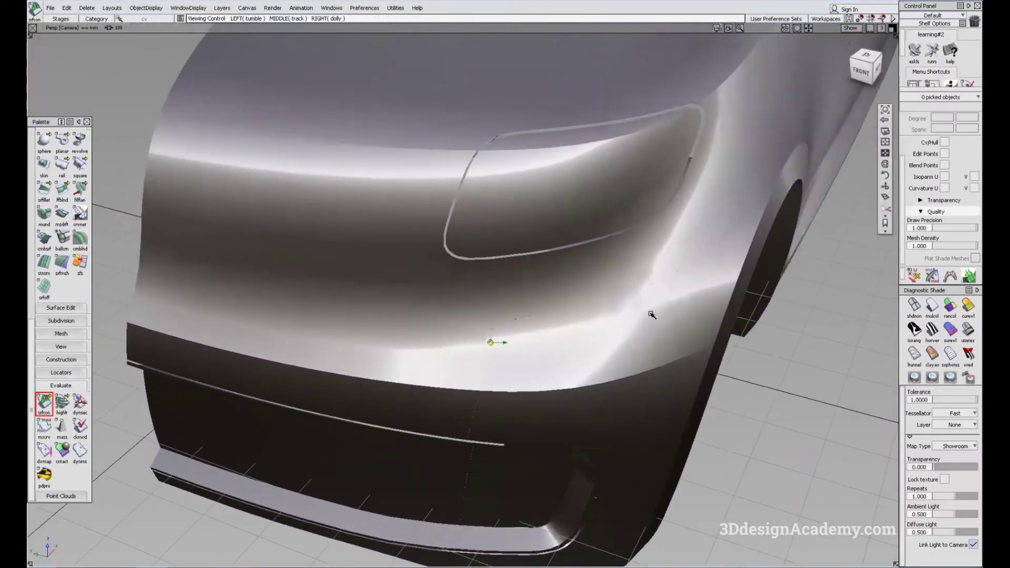
left_click_drag(650, 322, 636, 320, "alt+shift")
left_click_drag(541, 382, 559, 376, "alt+shift")
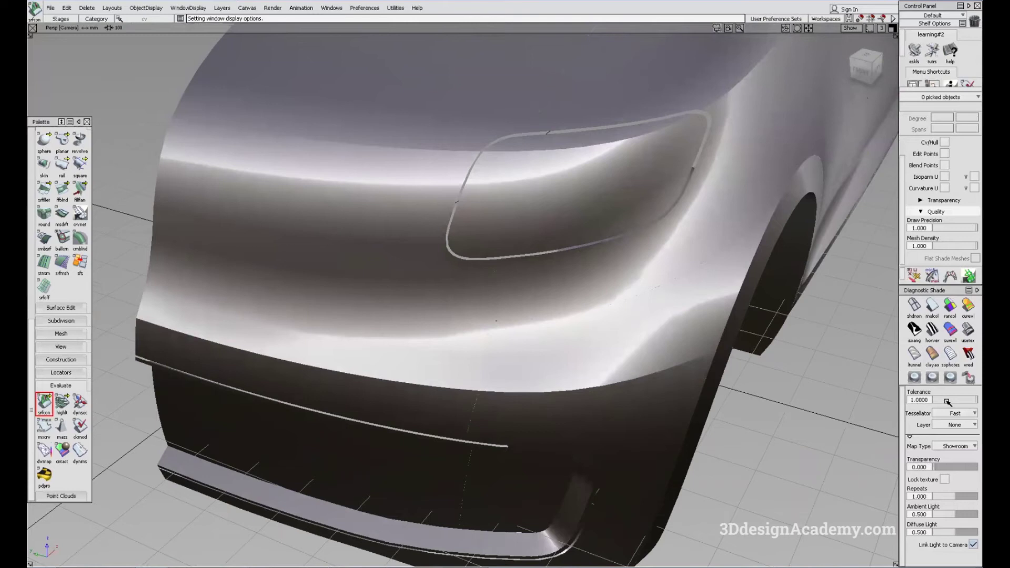
Set the diagnostic shading tolerance to 0.0100 and inspect the reflections on the front bumper corner
left_click_drag(966, 401, 917, 402)
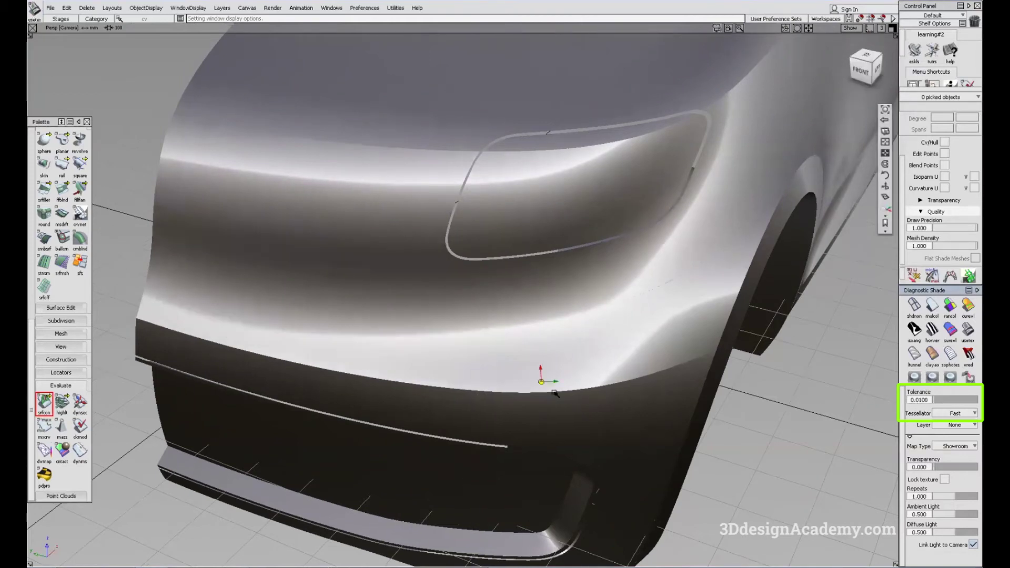
left_click_drag(553, 392, 522, 396, "alt+shift")
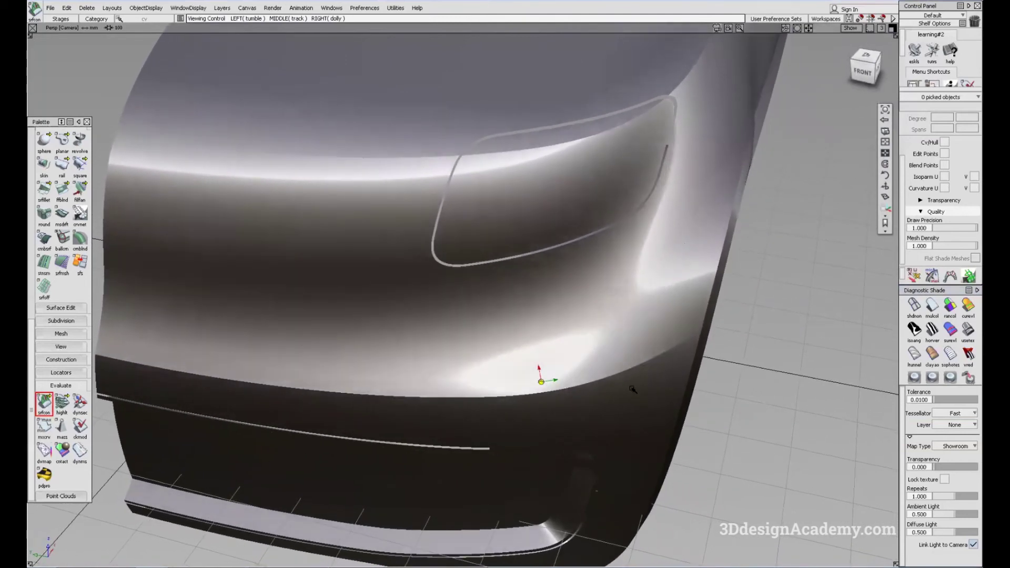
left_click_drag(669, 382, 634, 380, "alt+shift")
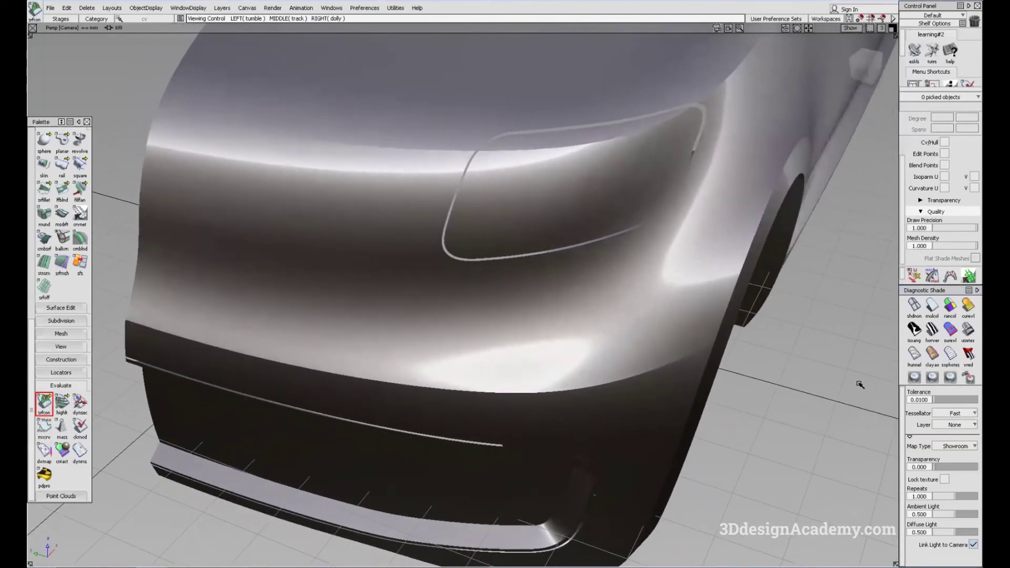
mouse_move(710, 387)
left_mouse_down("alt+shift")
mouse_move(670, 390)
mouse_move(724, 386)
left_mouse_up("alt+shift")
Change the diagnostic shading tessellator to Accurate and inspect the reflections on the bumper corner and around the headlight
left_click(967, 415)
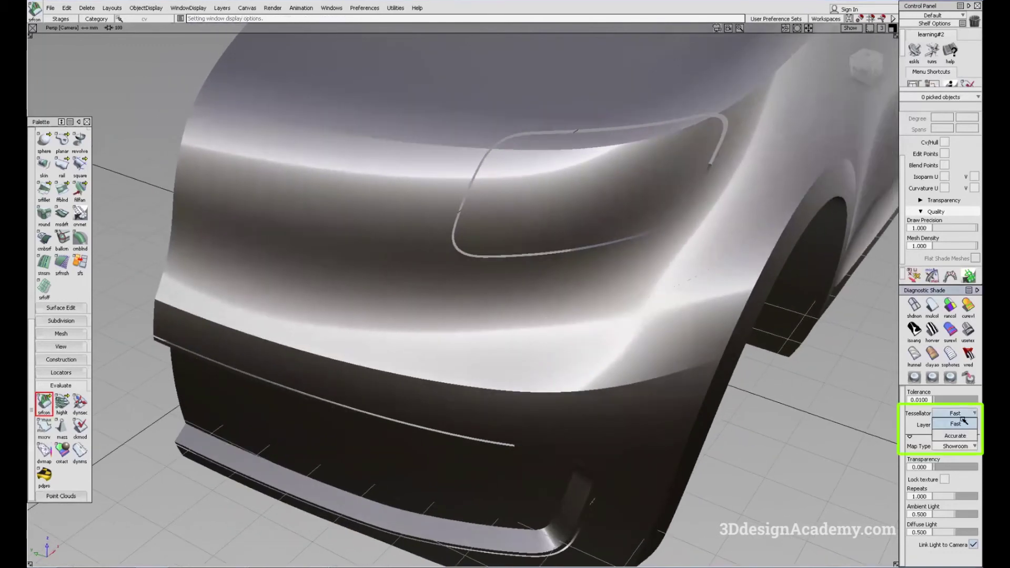
left_click(961, 436)
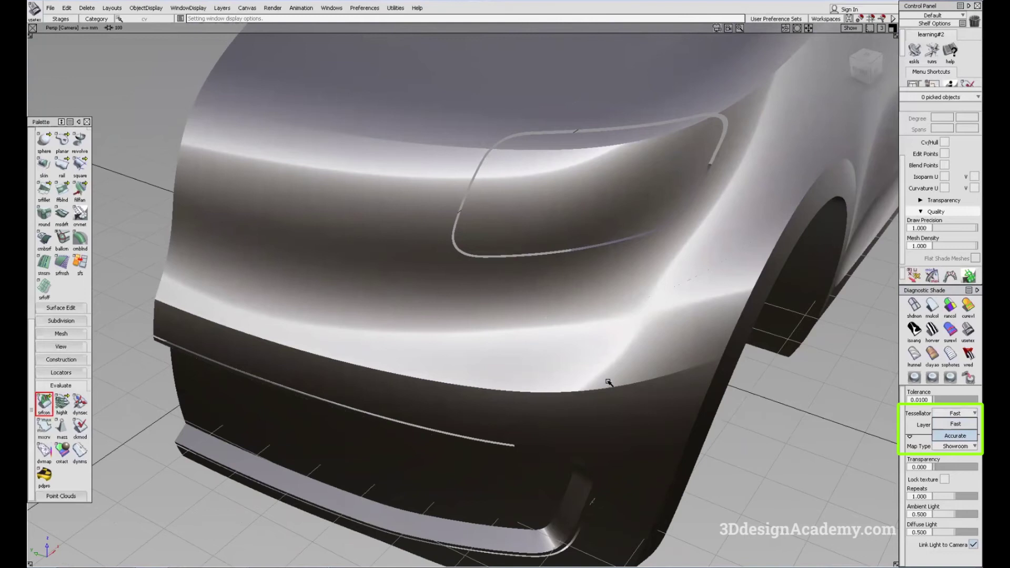
mouse_move(603, 374)
left_mouse_down("alt+shift")
mouse_move(669, 360)
mouse_move(573, 326)
left_mouse_up("alt+shift")
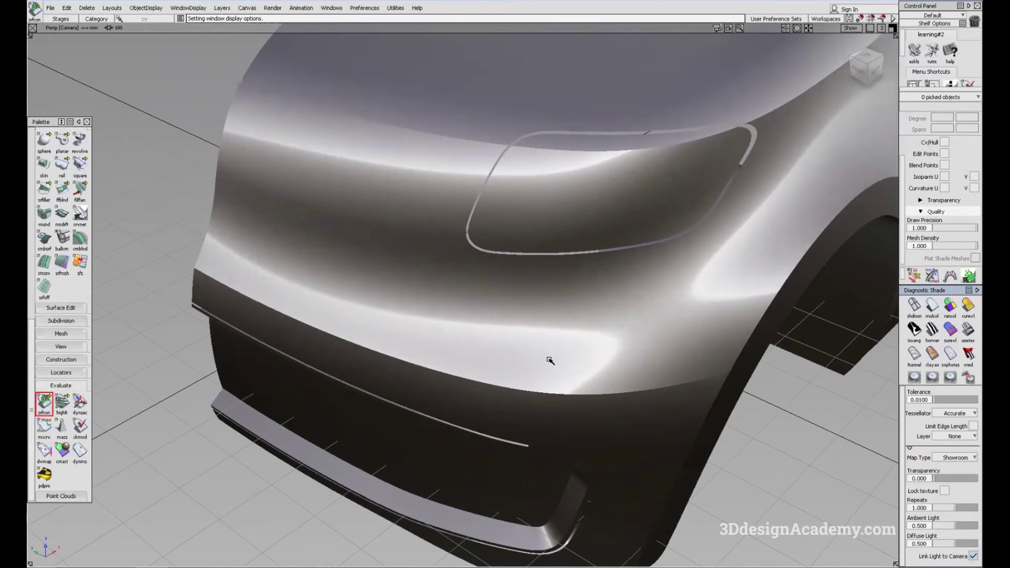
mouse_move(568, 345)
left_mouse_down("alt+shift")
mouse_move(555, 352)
mouse_move(594, 346)
left_mouse_up("alt+shift")
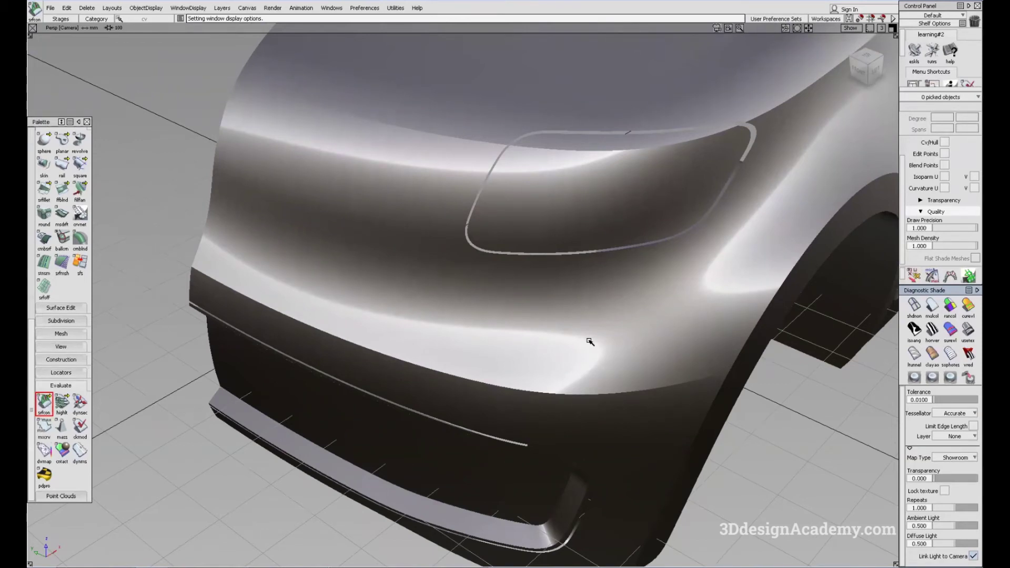
right_click_drag(642, 334, 601, 345, "alt+shift")
middle_click_drag(602, 345, 586, 362, "alt+shift")
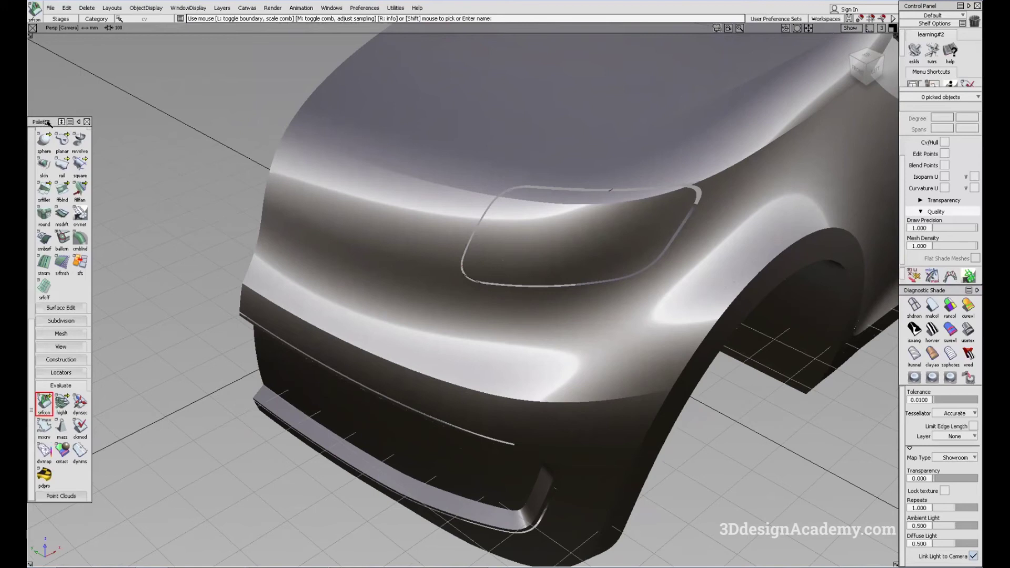
Detach the Palette, dock it back at the edge of the window and extend it to the full window height
left_click_drag(47, 125, 88, 99)
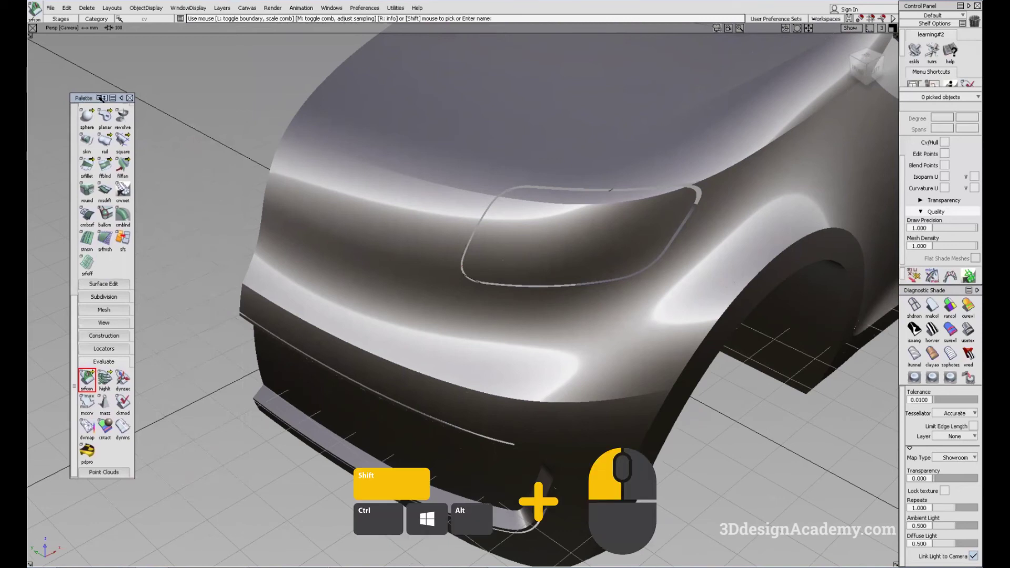
left_click_drag(92, 98, 49, 96)
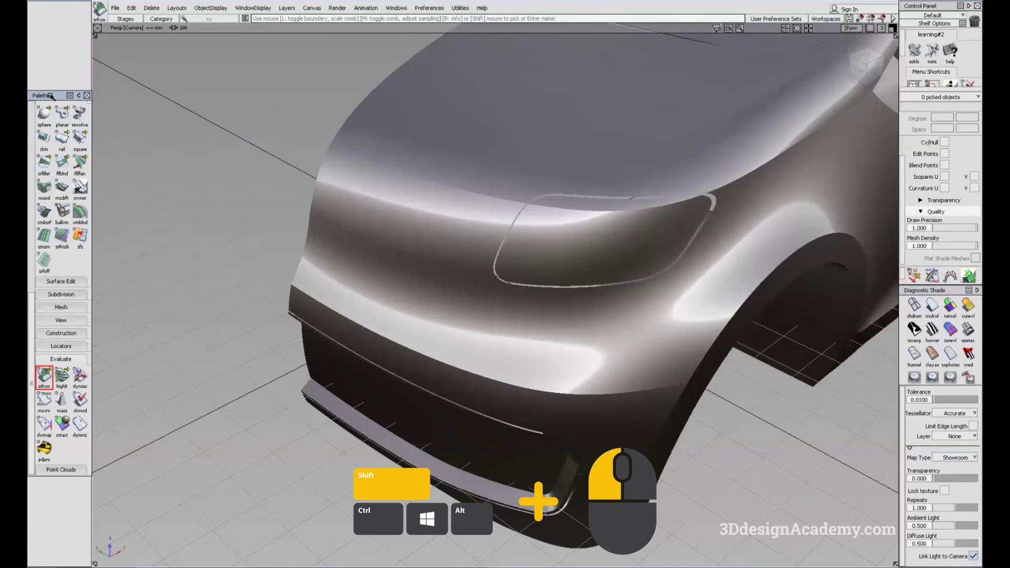
left_click(51, 96, "shift")
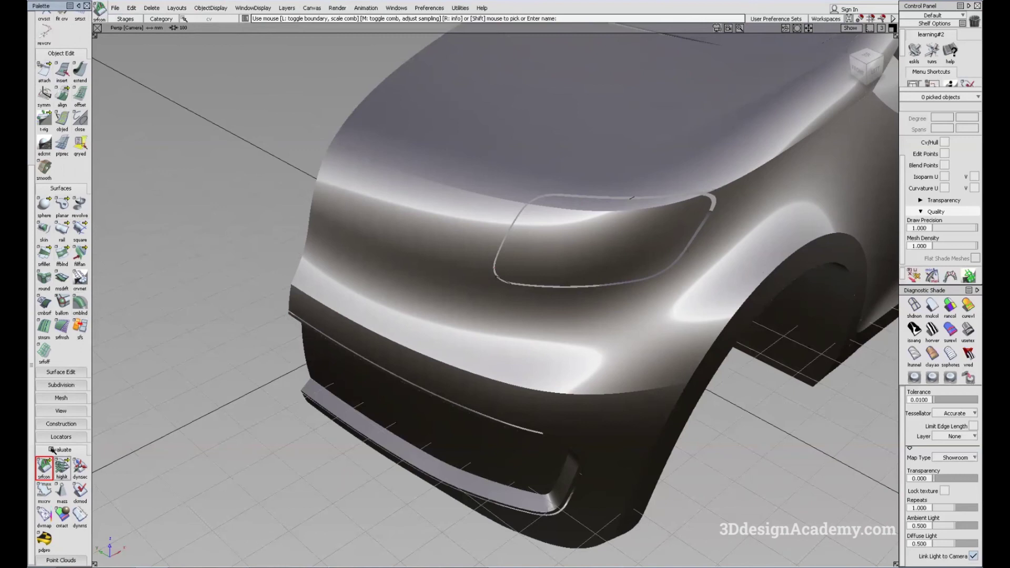
Expand the Locators, Subdivision and Surface Edit tool groups in the Palette and return to its curve tools
left_click(71, 438)
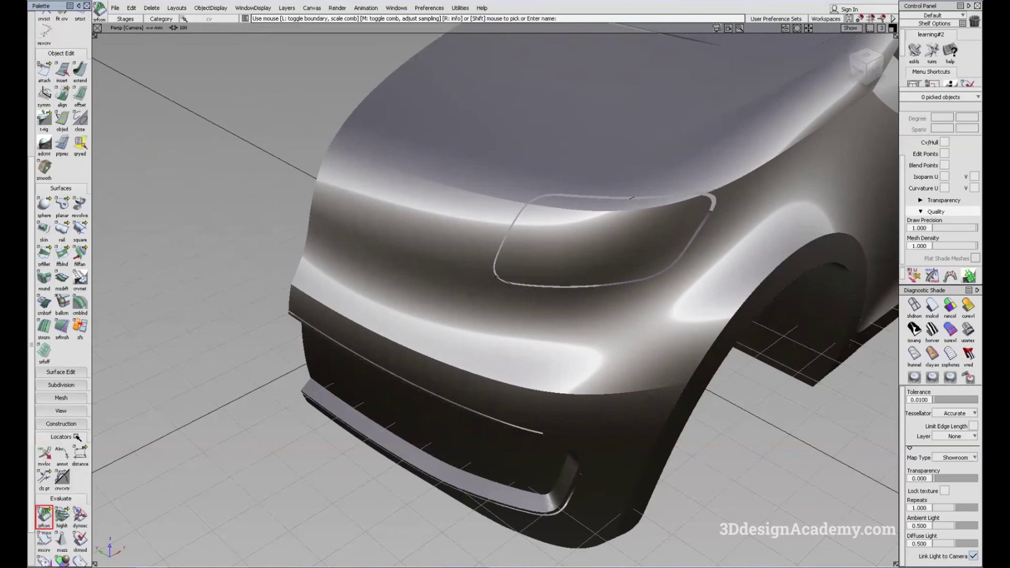
left_click(71, 385)
left_click(61, 372)
scroll(67, 281, "up", 3)
scroll(67, 280, "up", 3)
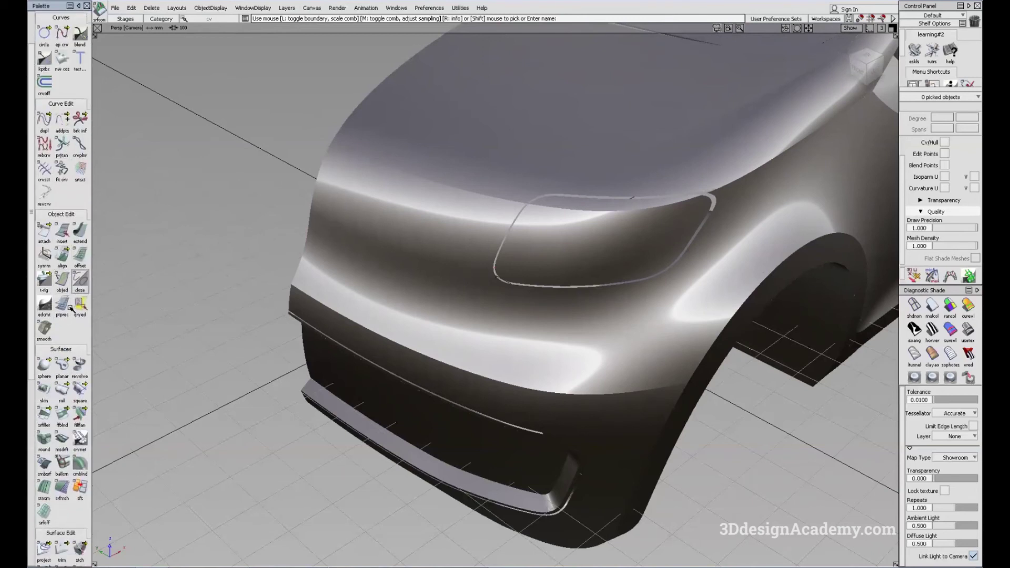
scroll(63, 416, "up", 2)
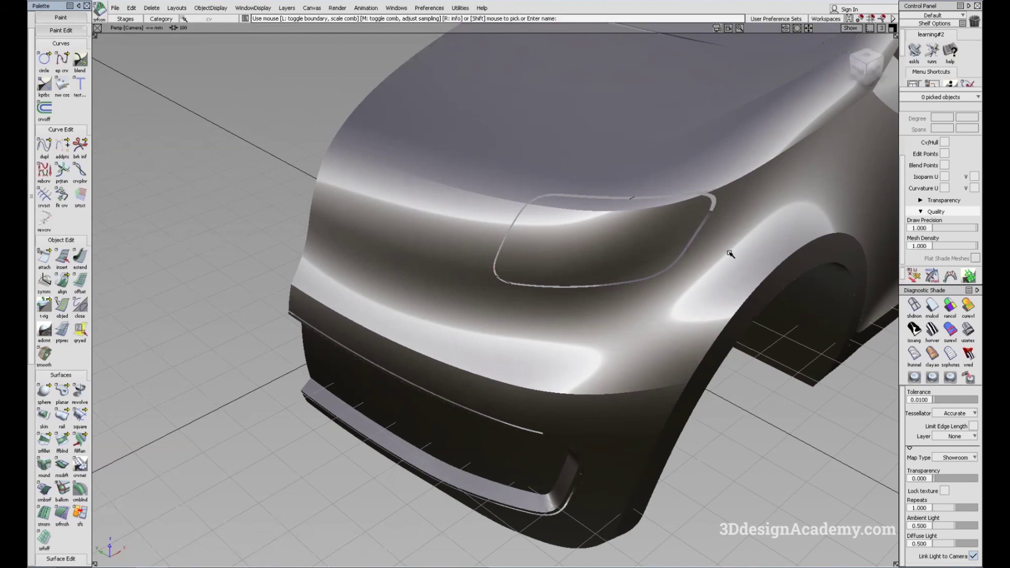
Show the layer bar above the perspective view and look over the car's front end
left_click(287, 8)
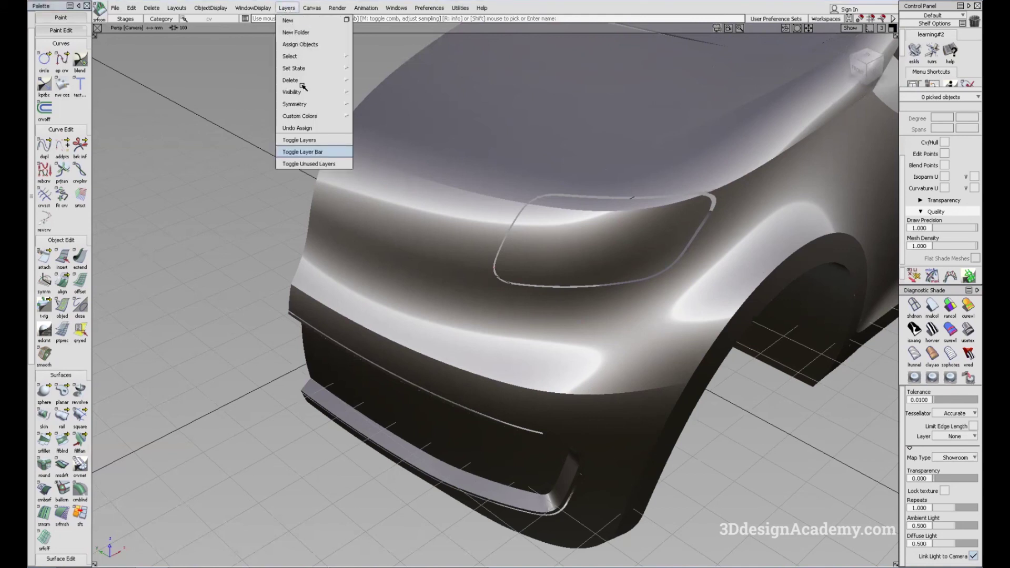
left_click(319, 153)
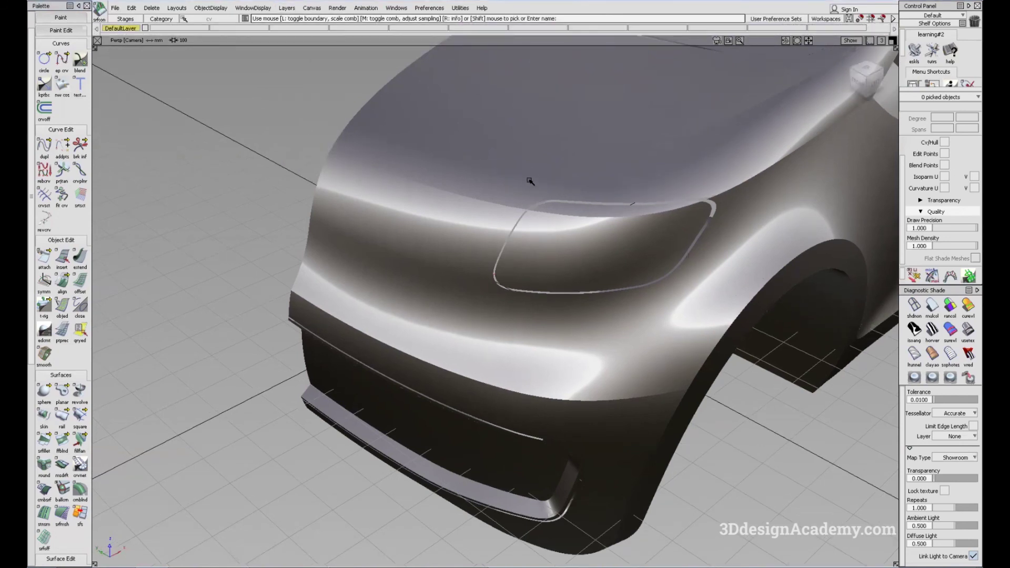
left_click_drag(528, 182, 449, 163, "alt")
right_click_drag(448, 163, 476, 194, "alt+shift")
left_click_drag(475, 194, 304, 58, "alt+shift")
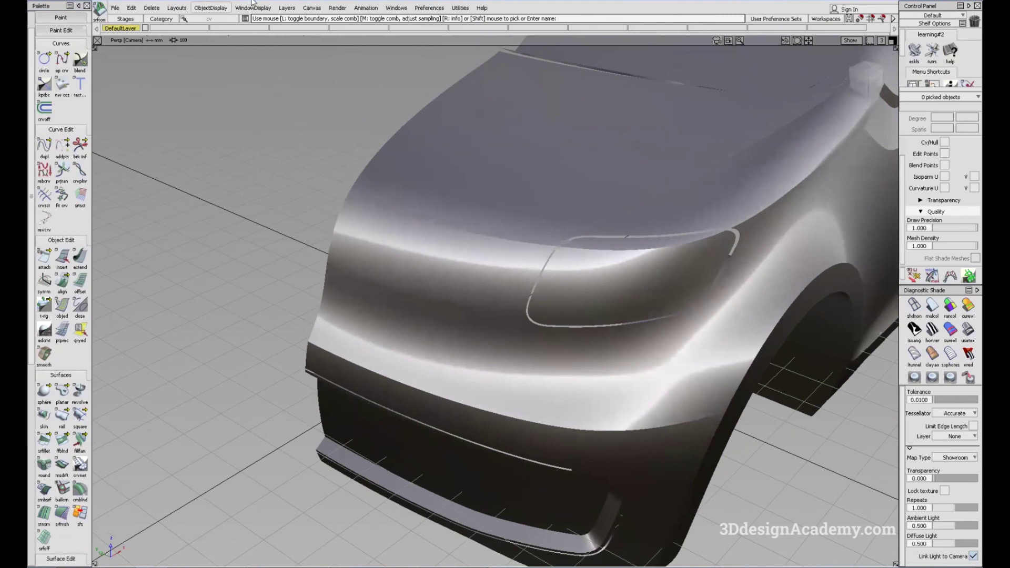
Create a new layer in the layer bar and look over the car from a wider angle
left_click(288, 7)
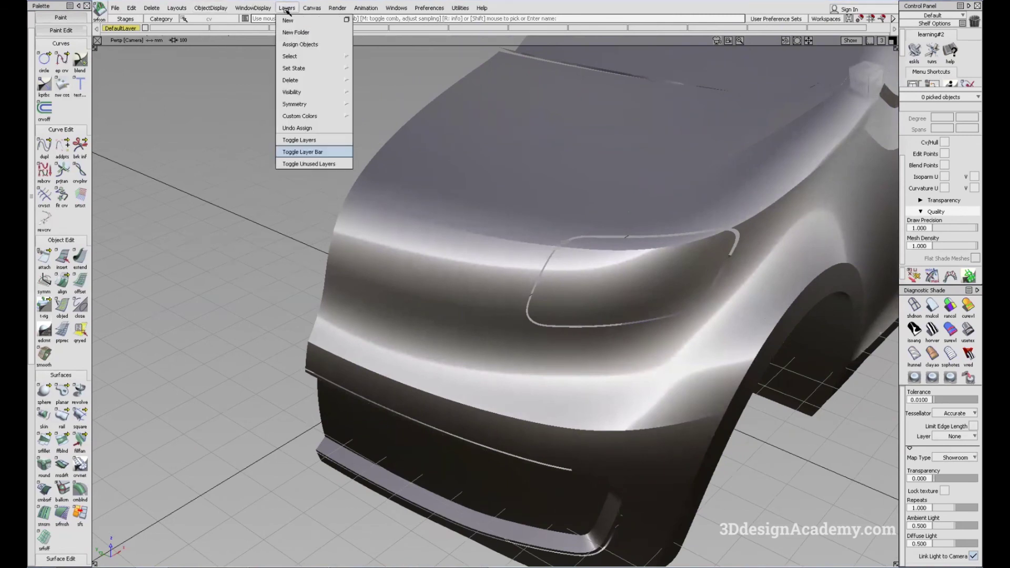
left_click(209, 212)
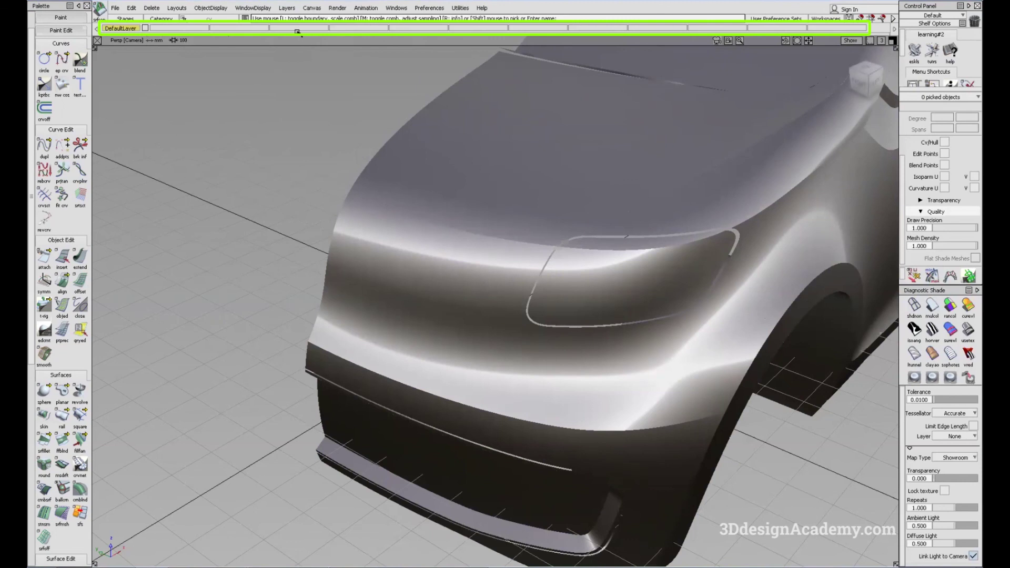
left_click(286, 8)
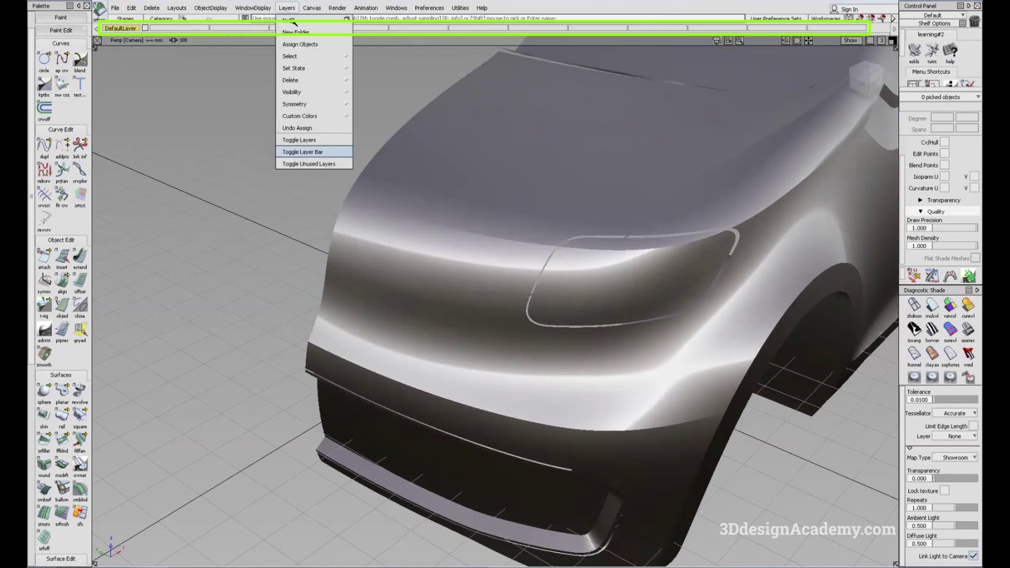
left_click(290, 20)
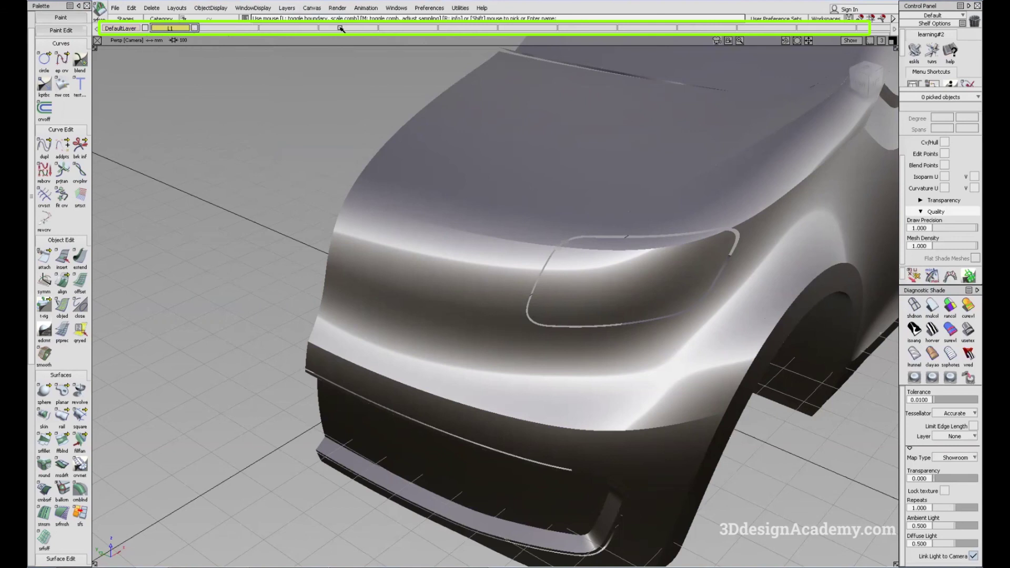
left_click_drag(431, 91, 388, 88, "alt+shift")
right_click_drag(590, 178, 534, 189, "alt+shift")
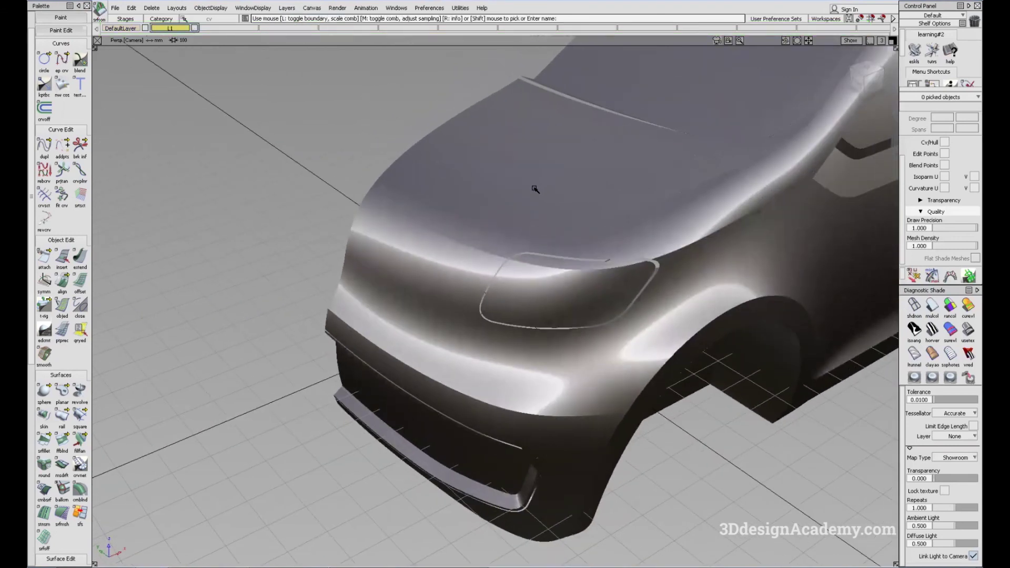
left_click_drag(568, 204, 497, 202, "alt+shift")
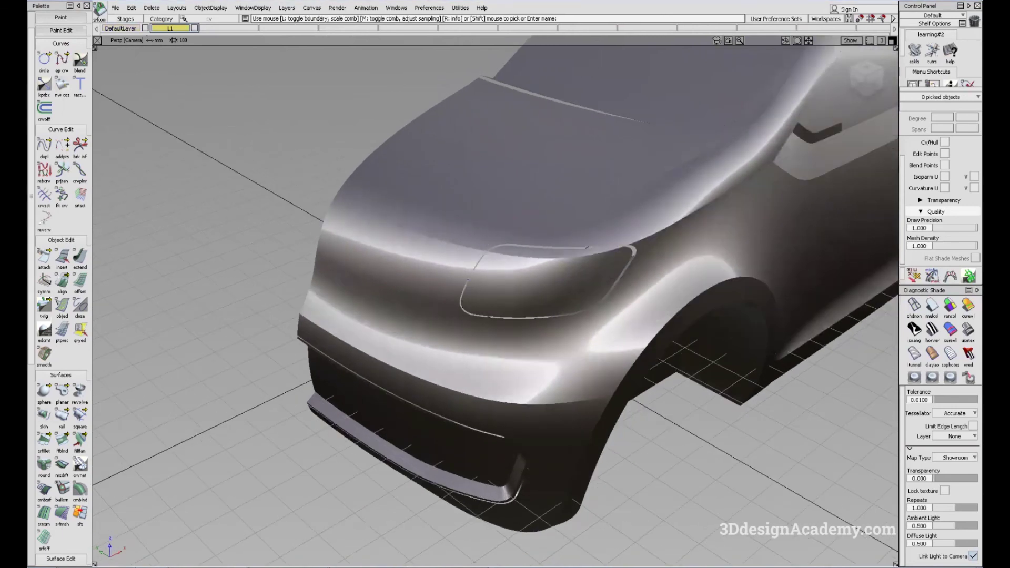